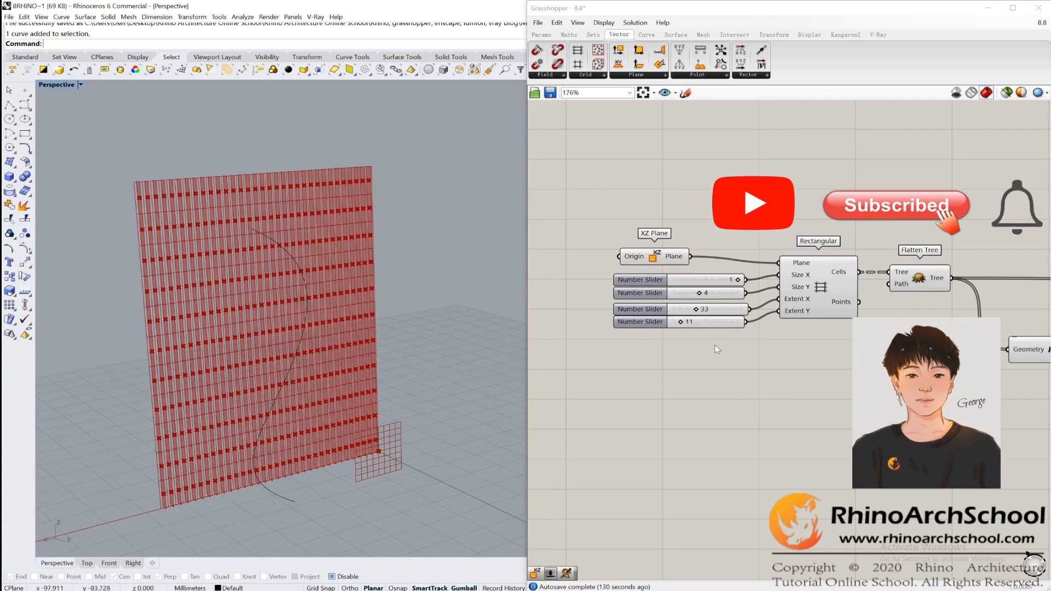
Bring up the Arizona State University facade reference photo and return to the Grasshopper definition.
{"action": "left_click", "coordinate": [487, 590]}
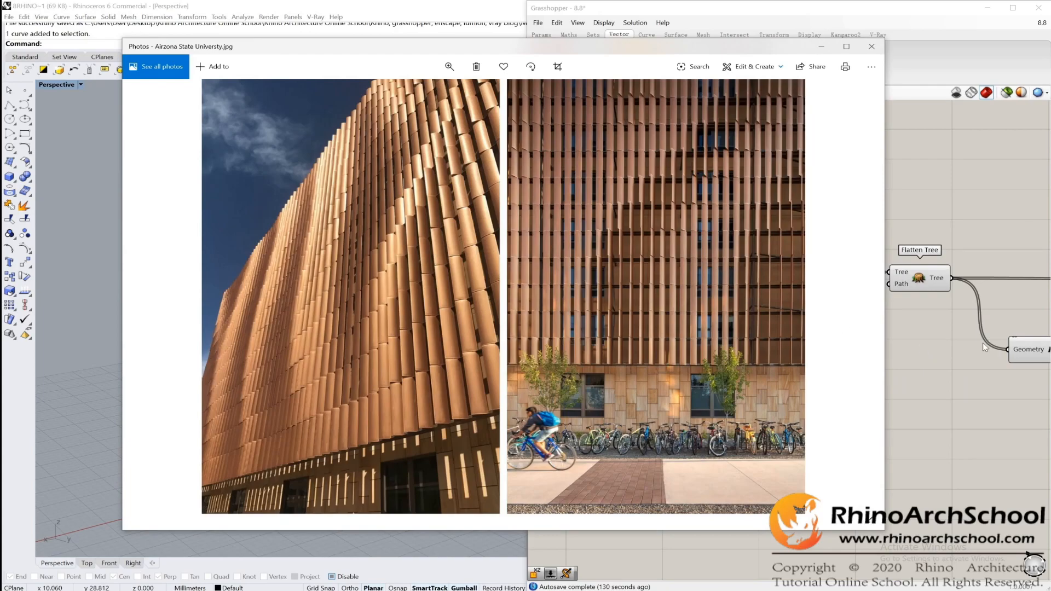
{"action": "left_click", "coordinate": [950, 353]}
{"action": "scroll", "coordinate": [308, 327], "scroll_direction": "down", "scroll_amount": 3}
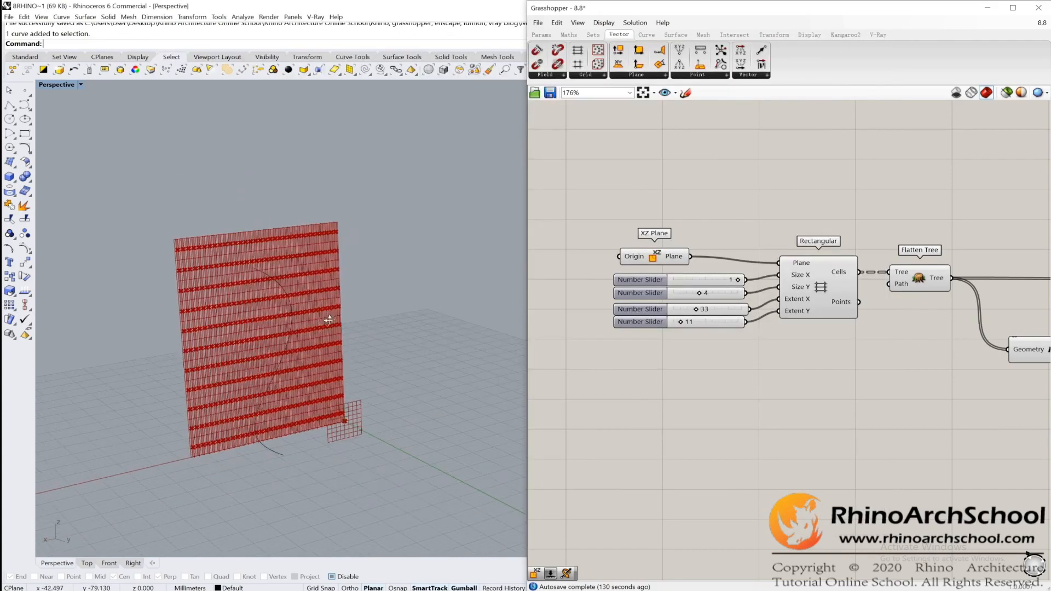
Select the Rectangular grid component and examine its cells on the facade in the Perspective viewport.
{"action": "right_click_drag", "start_coordinate": [326, 317], "coordinate": [298, 326]}
{"action": "scroll", "coordinate": [235, 347], "scroll_direction": "up", "scroll_amount": 3}
{"action": "right_click_drag", "start_coordinate": [235, 347], "coordinate": [284, 333]}
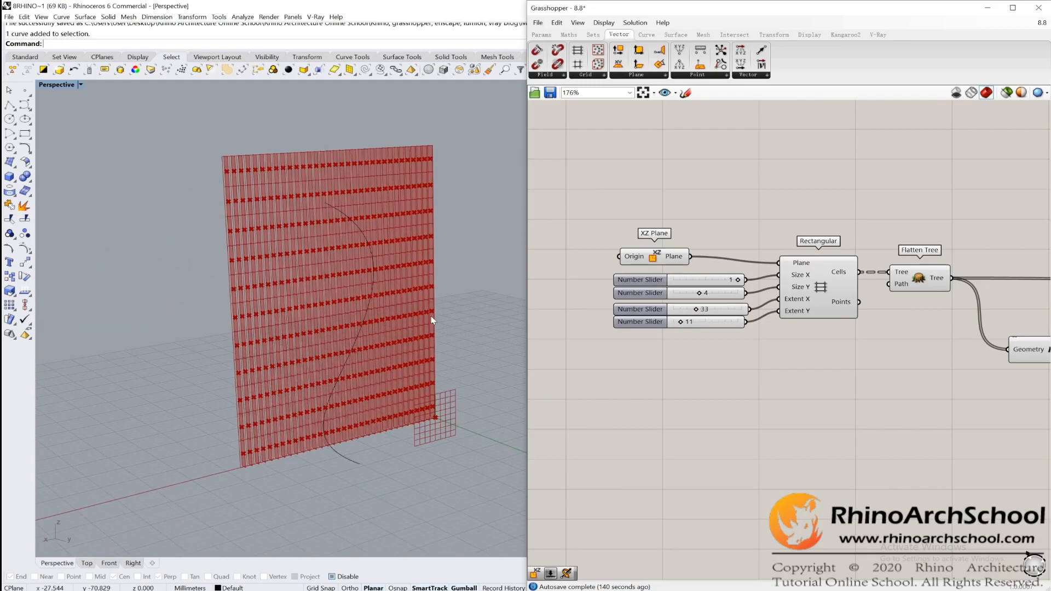
{"action": "scroll", "coordinate": [807, 271], "scroll_direction": "up", "scroll_amount": 2}
{"action": "left_click", "coordinate": [807, 271]}
{"action": "scroll", "coordinate": [396, 199], "scroll_direction": "up", "scroll_amount": 5}
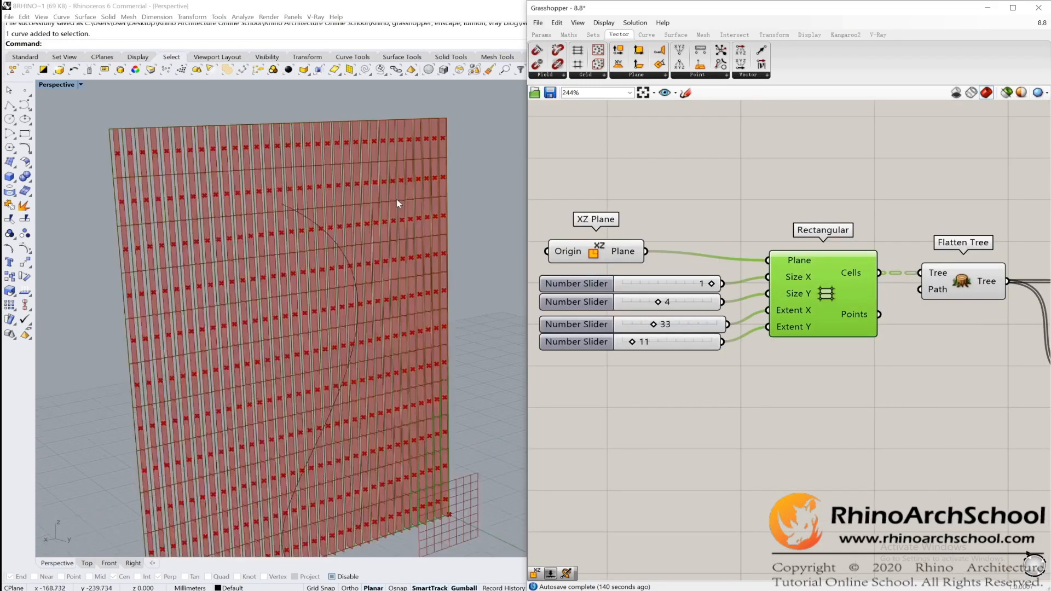
{"action": "scroll", "coordinate": [375, 201], "scroll_direction": "down", "scroll_amount": 6}
{"action": "right_click_drag", "start_coordinate": [376, 202], "coordinate": [395, 284]}
{"action": "scroll", "coordinate": [136, 247], "scroll_direction": "up", "scroll_amount": 5}
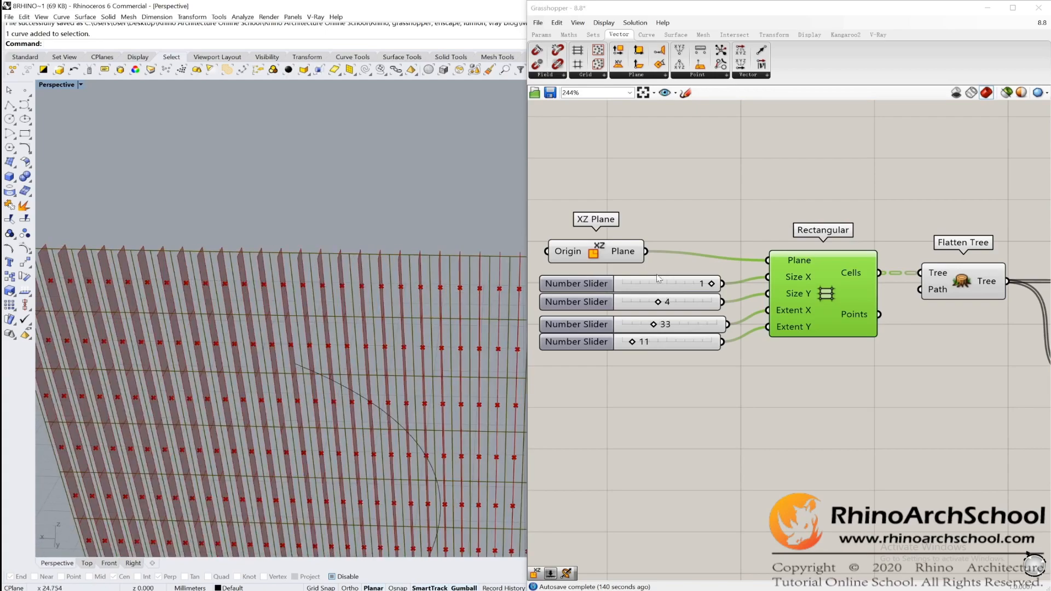
Examine the Rotate 3D and Boundary Surfaces components at the end of the definition and their panels in the viewport.
{"action": "left_click", "coordinate": [826, 190]}
{"action": "scroll", "coordinate": [825, 190], "scroll_direction": "down", "scroll_amount": 3}
{"action": "right_click_drag", "start_coordinate": [1007, 236], "coordinate": [821, 260]}
{"action": "right_click_drag", "start_coordinate": [1012, 269], "coordinate": [752, 274]}
{"action": "scroll", "coordinate": [871, 283], "scroll_direction": "up", "scroll_amount": 1}
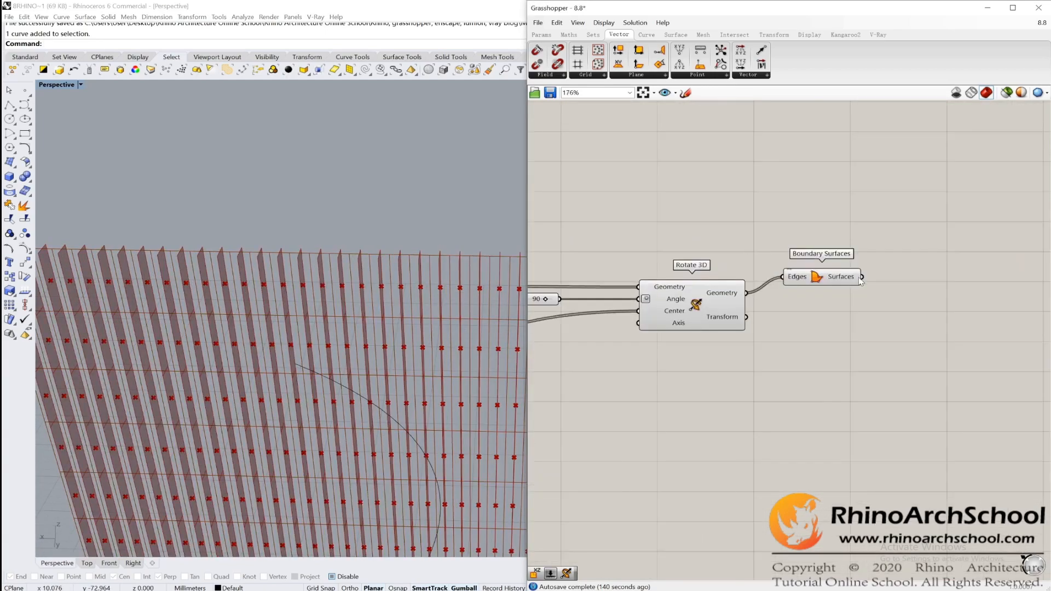
{"action": "scroll", "coordinate": [861, 280], "scroll_direction": "up", "scroll_amount": 1}
{"action": "left_click", "coordinate": [813, 278]}
{"action": "right_click_drag", "start_coordinate": [402, 313], "coordinate": [376, 203]}
{"action": "scroll", "coordinate": [356, 228], "scroll_direction": "down", "scroll_amount": 4}
Go back to the start of the definition and select the Rectangular component to inspect its slider inputs and cells.
{"action": "left_click", "coordinate": [758, 330]}
{"action": "scroll", "coordinate": [758, 330], "scroll_direction": "down", "scroll_amount": 3}
{"action": "right_click_drag", "start_coordinate": [622, 355], "coordinate": [842, 314]}
{"action": "right_click_drag", "start_coordinate": [586, 319], "coordinate": [911, 346]}
{"action": "scroll", "coordinate": [758, 297], "scroll_direction": "up", "scroll_amount": 4}
{"action": "scroll", "coordinate": [758, 296], "scroll_direction": "up", "scroll_amount": 1}
{"action": "right_click_drag", "start_coordinate": [295, 383], "coordinate": [311, 334]}
{"action": "scroll", "coordinate": [303, 300], "scroll_direction": "down", "scroll_amount": 8}
{"action": "scroll", "coordinate": [311, 333], "scroll_direction": "up", "scroll_amount": 8}
{"action": "left_click", "coordinate": [785, 303]}
{"action": "right_click_drag", "start_coordinate": [738, 321], "coordinate": [830, 337]}
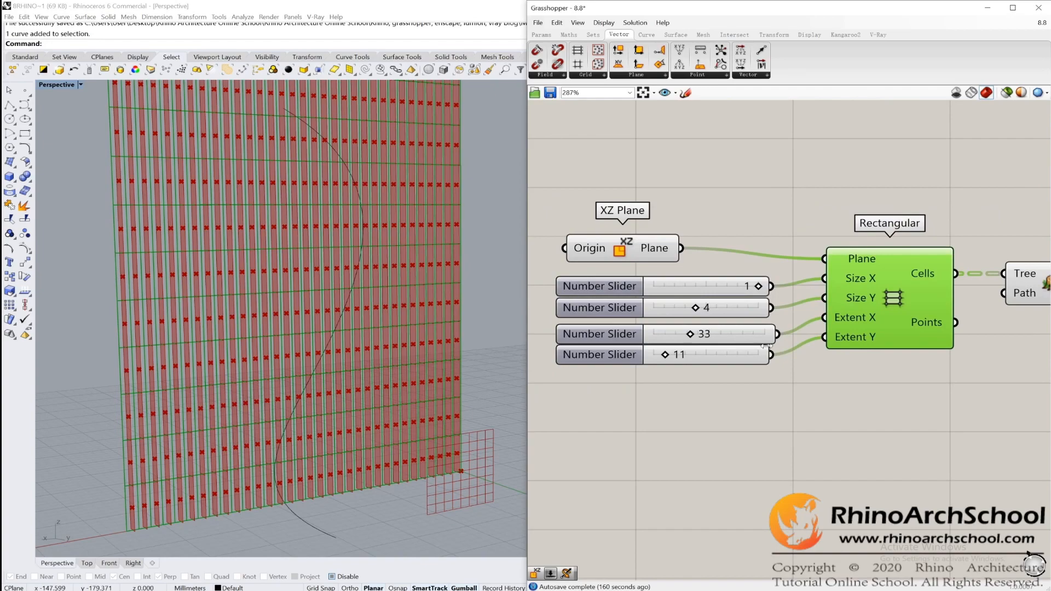
Set the Extent X slider of the Rectangular grid to 34.
{"action": "left_click", "coordinate": [736, 283]}
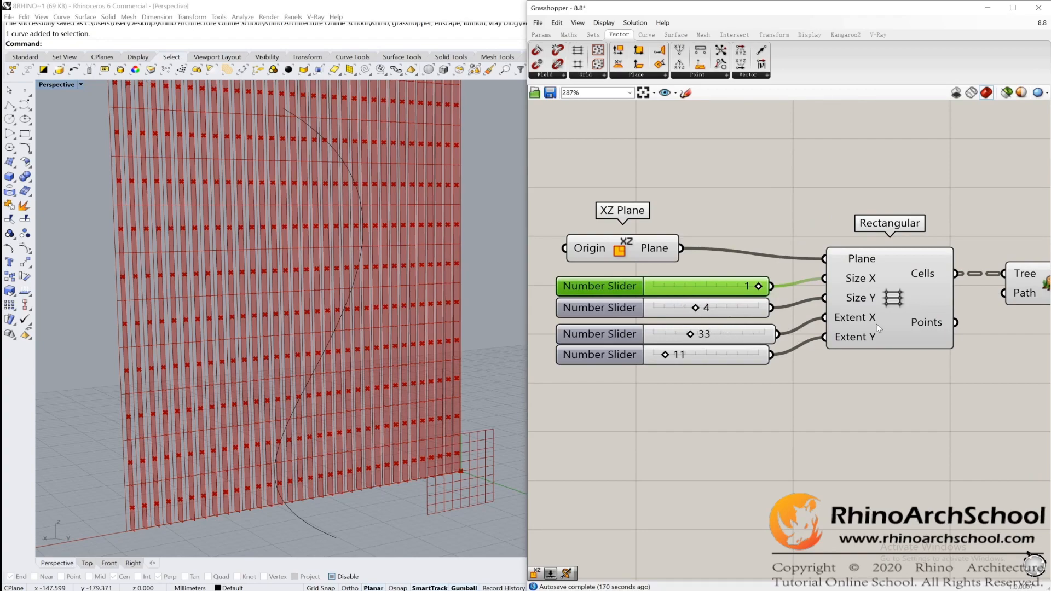
{"action": "left_click_drag", "start_coordinate": [694, 339], "coordinate": [698, 340]}
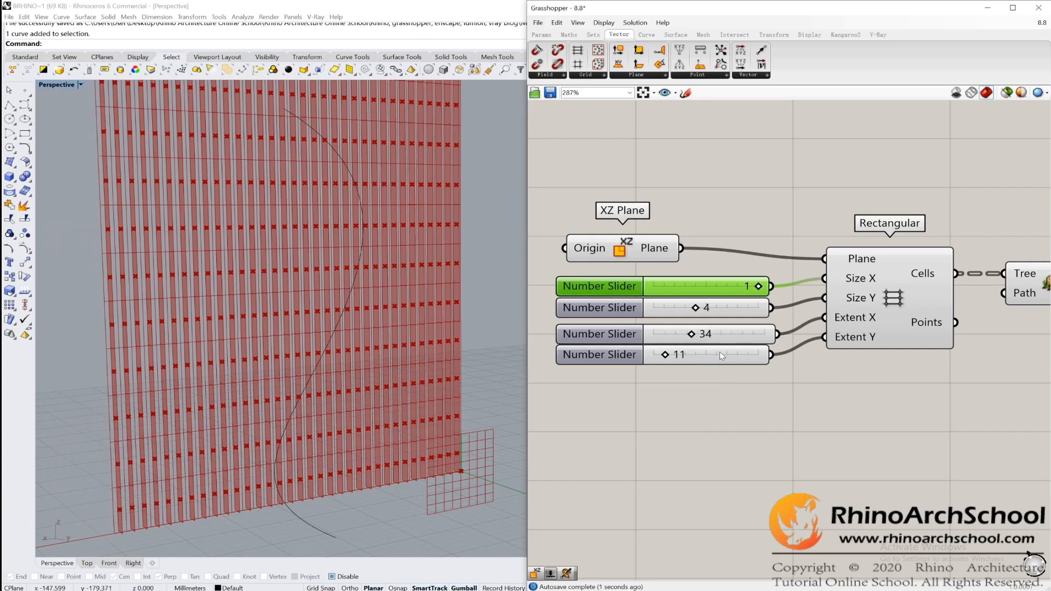
{"action": "scroll", "coordinate": [706, 405], "scroll_direction": "down", "scroll_amount": 2}
{"action": "scroll", "coordinate": [307, 372], "scroll_direction": "down", "scroll_amount": 4}
{"action": "scroll", "coordinate": [294, 359], "scroll_direction": "up", "scroll_amount": 2}
{"action": "scroll", "coordinate": [294, 359], "scroll_direction": "up", "scroll_amount": 2}
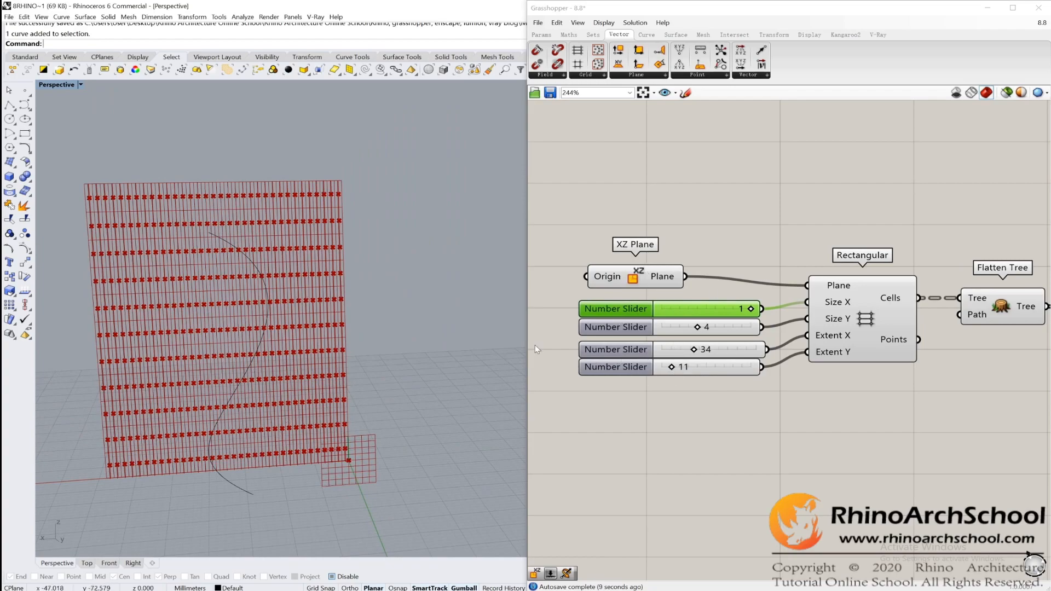
Maximize the Front viewport and examine the grid's orientation against the X and Z axes.
{"action": "double_click", "coordinate": [59, 85]}
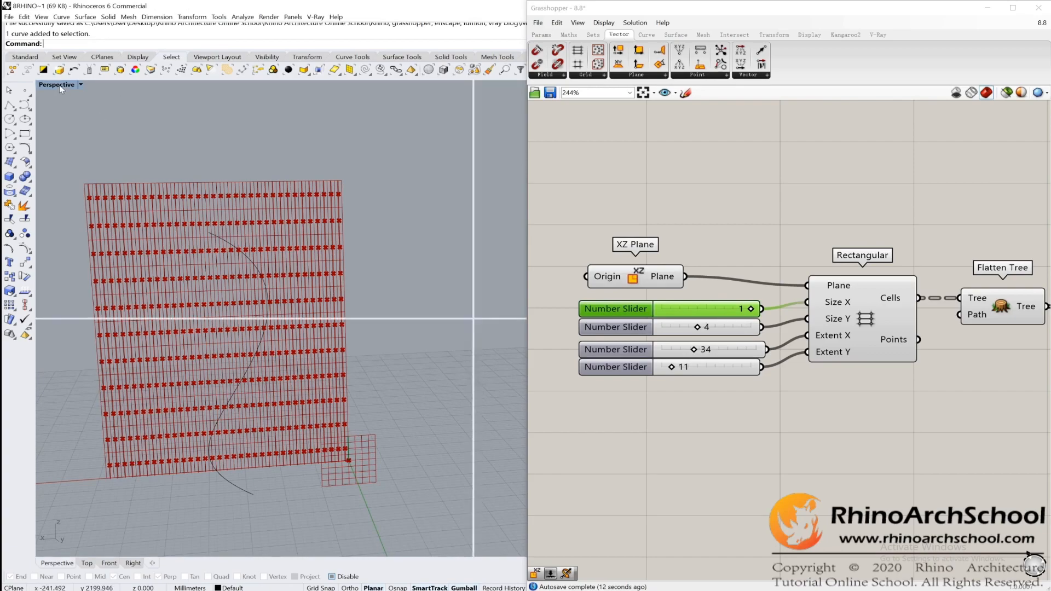
{"action": "double_click", "coordinate": [48, 325]}
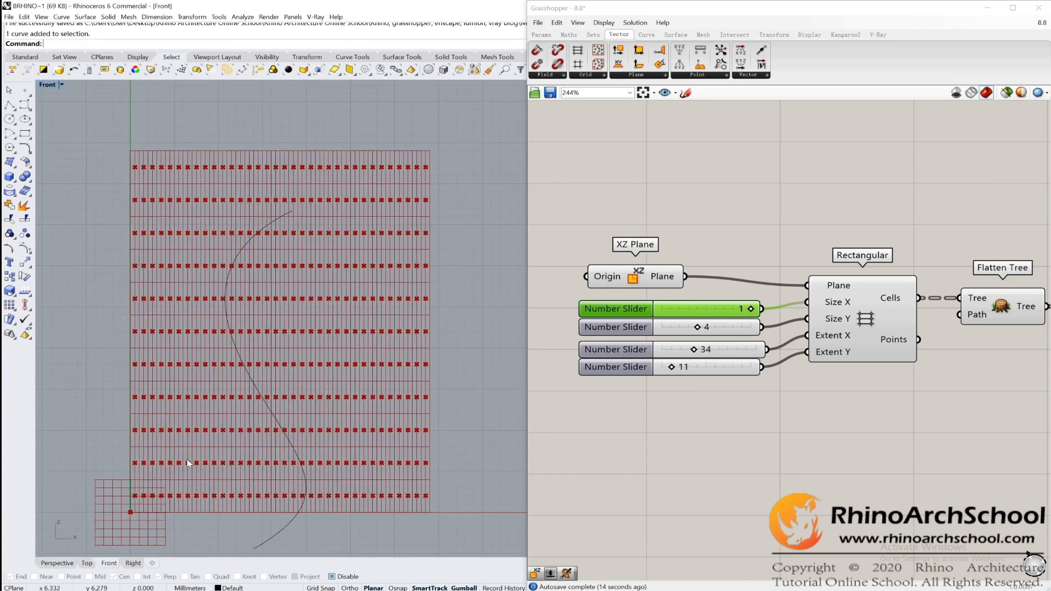
{"action": "scroll", "coordinate": [187, 463], "scroll_direction": "up", "scroll_amount": 1}
{"action": "scroll", "coordinate": [61, 547], "scroll_direction": "down", "scroll_amount": 2}
{"action": "scroll", "coordinate": [61, 548], "scroll_direction": "up", "scroll_amount": 3}
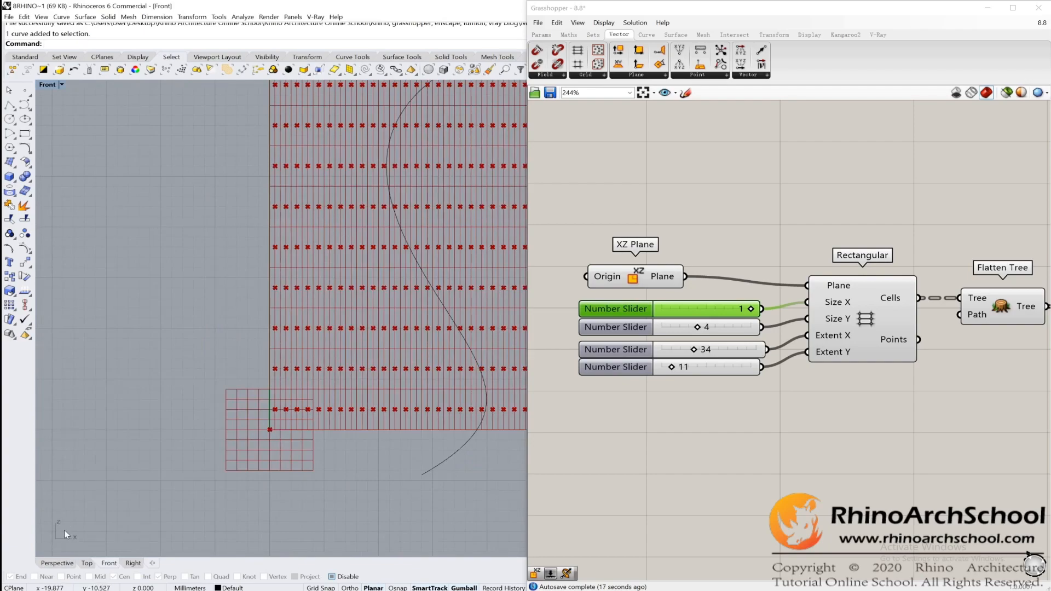
Delete the XZ Plane component and inspect the grid on its default plane in the maximized Perspective viewport.
{"action": "left_click_drag", "start_coordinate": [563, 212], "coordinate": [705, 301]}
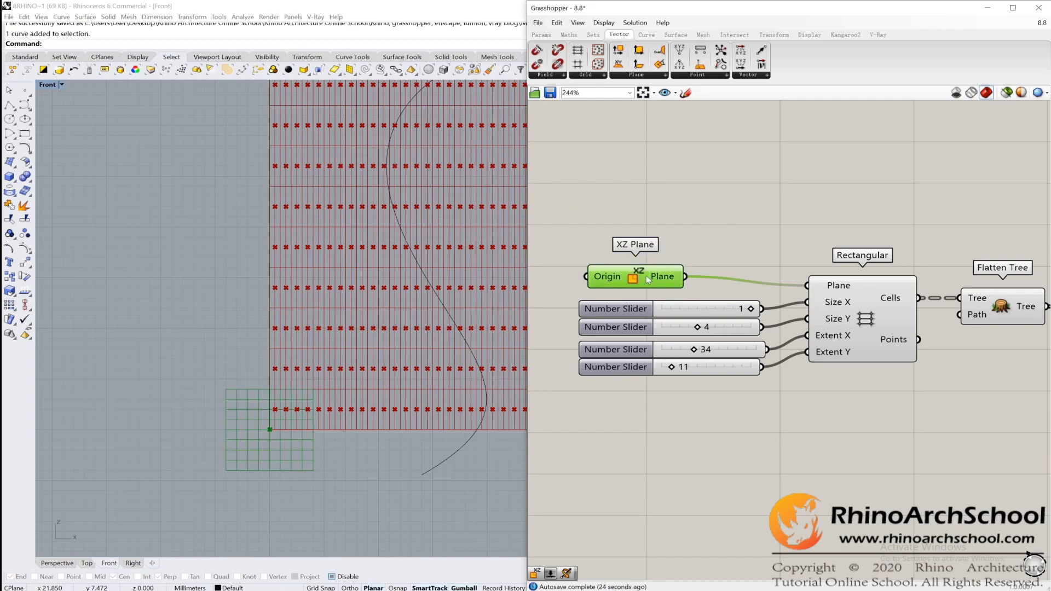
{"action": "key", "text": "Delete"}
{"action": "double_click", "coordinate": [37, 88]}
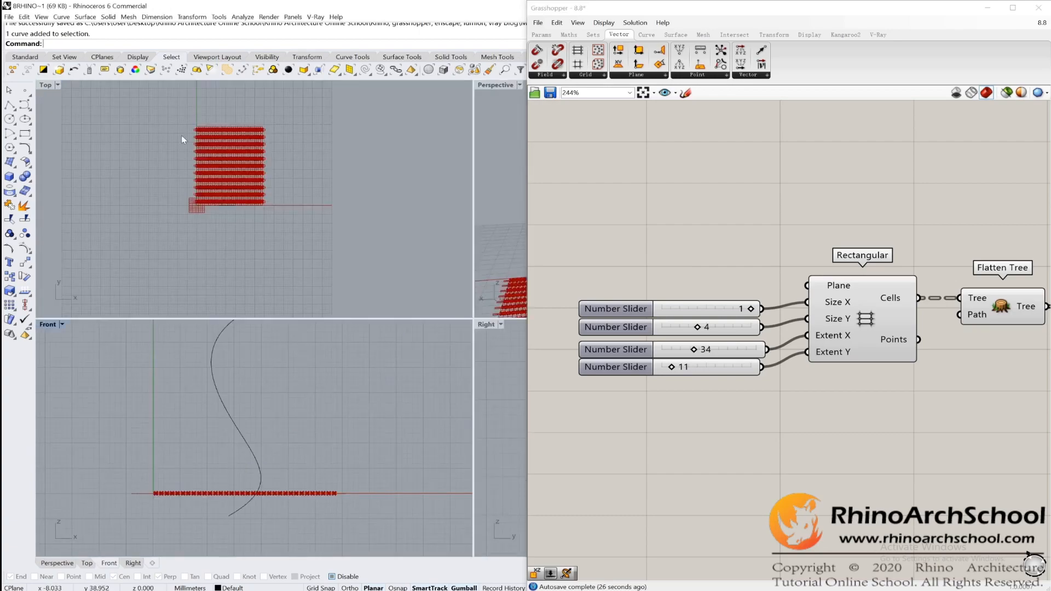
{"action": "double_click", "coordinate": [495, 85]}
{"action": "right_click_drag", "start_coordinate": [324, 284], "coordinate": [307, 346]}
{"action": "scroll", "coordinate": [307, 346], "scroll_direction": "up", "scroll_amount": 5}
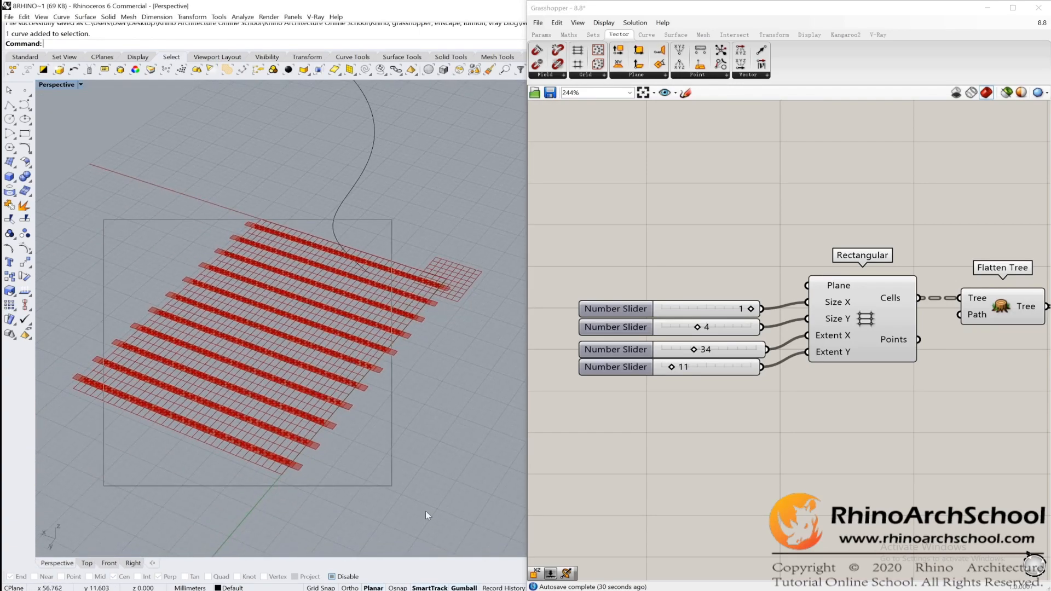
{"action": "left_click_drag", "start_coordinate": [439, 505], "coordinate": [416, 505]}
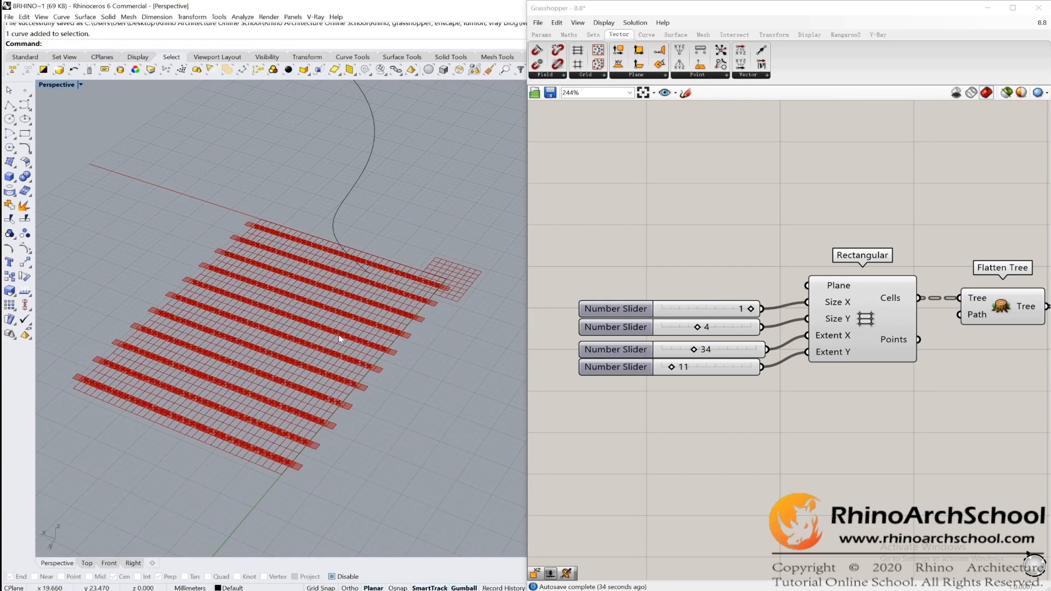
Return to the four-viewport layout and undo the deletion of the XZ Plane component.
{"action": "double_click", "coordinate": [57, 85]}
{"action": "right_click_drag", "start_coordinate": [370, 173], "coordinate": [239, 184]}
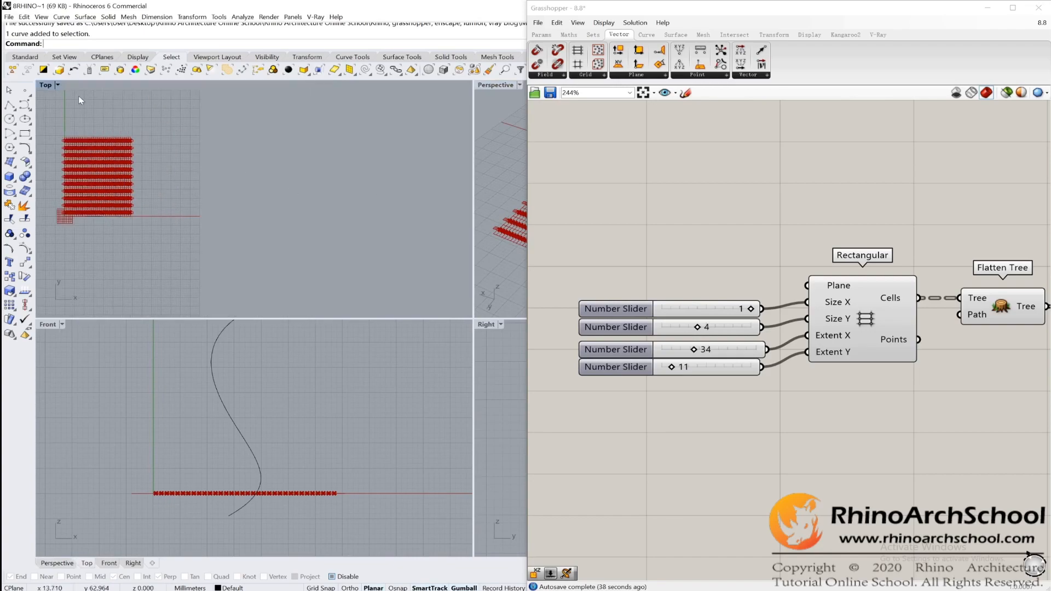
{"action": "left_click", "coordinate": [699, 265]}
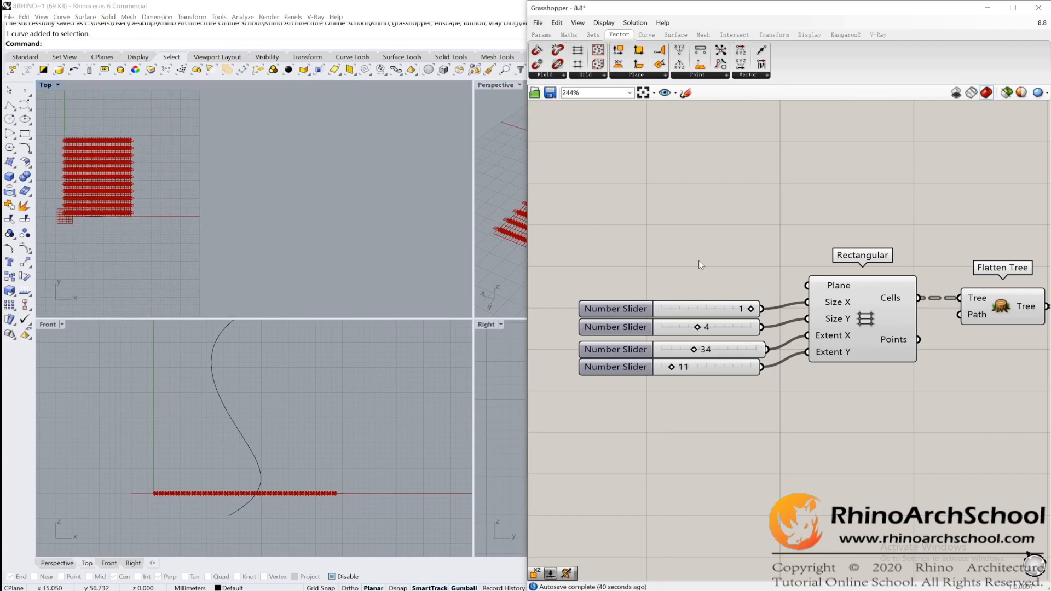
{"action": "key", "text": "ctrl+z"}
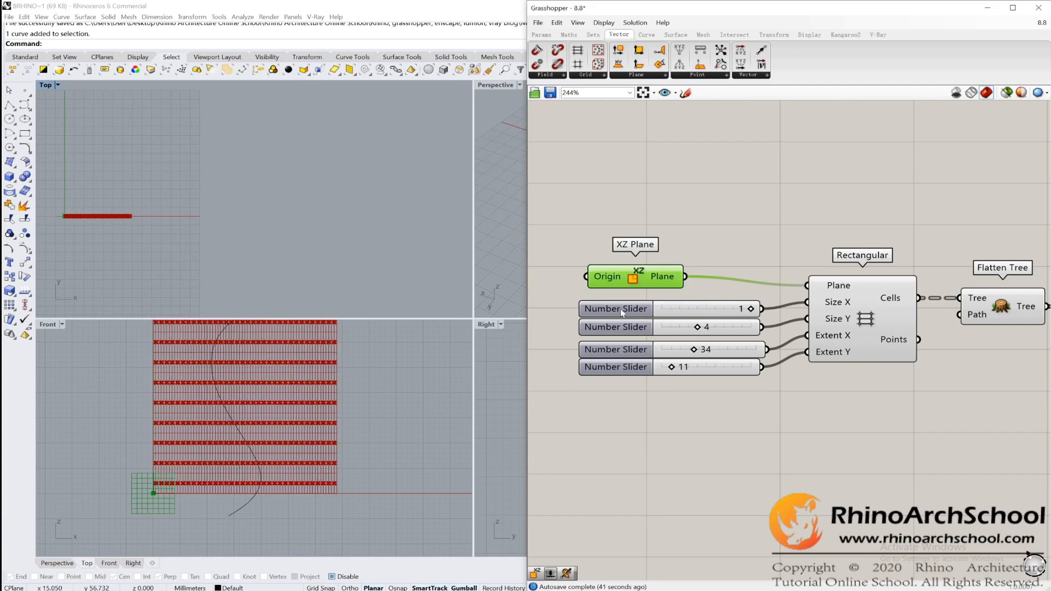
Maximize the Perspective viewport and frame the whole upright facade grid.
{"action": "double_click", "coordinate": [496, 88]}
{"action": "scroll", "coordinate": [253, 237], "scroll_direction": "down", "scroll_amount": 4}
{"action": "right_click_drag", "start_coordinate": [254, 235], "coordinate": [409, 258]}
{"action": "scroll", "coordinate": [408, 259], "scroll_direction": "down", "scroll_amount": 4}
{"action": "right_click_drag", "start_coordinate": [481, 258], "coordinate": [357, 294], "text": "shift"}
{"action": "scroll", "coordinate": [372, 253], "scroll_direction": "up", "scroll_amount": 9}
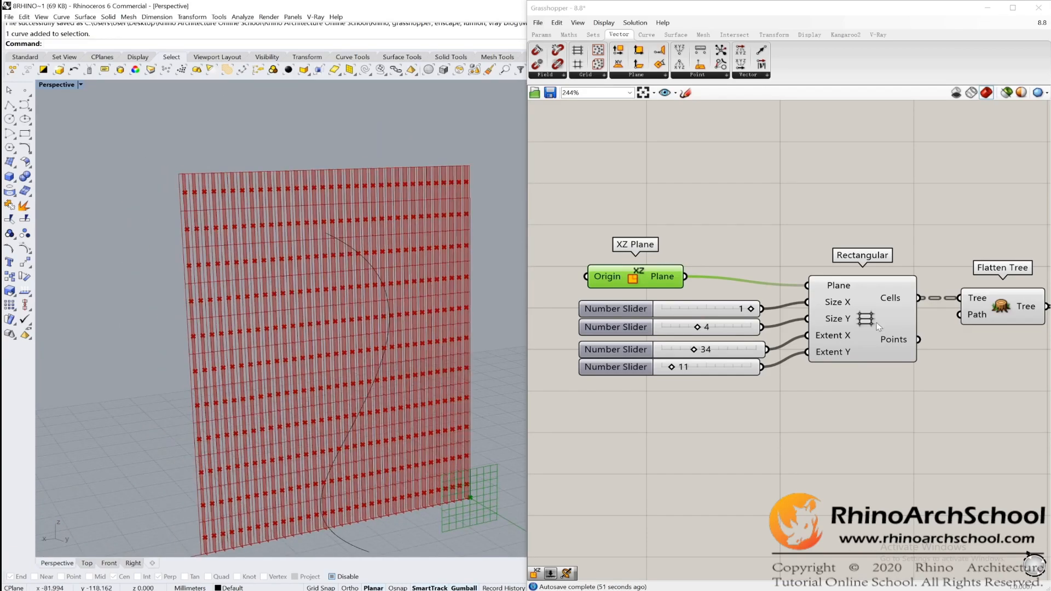
Select the Area component after Flatten Tree and examine the cell centroids in the viewport.
{"action": "right_click_drag", "start_coordinate": [1032, 329], "coordinate": [779, 307]}
{"action": "scroll", "coordinate": [783, 298], "scroll_direction": "up", "scroll_amount": 2}
{"action": "left_click", "coordinate": [706, 298]}
{"action": "right_click_drag", "start_coordinate": [833, 359], "coordinate": [684, 289]}
{"action": "left_click", "coordinate": [777, 347]}
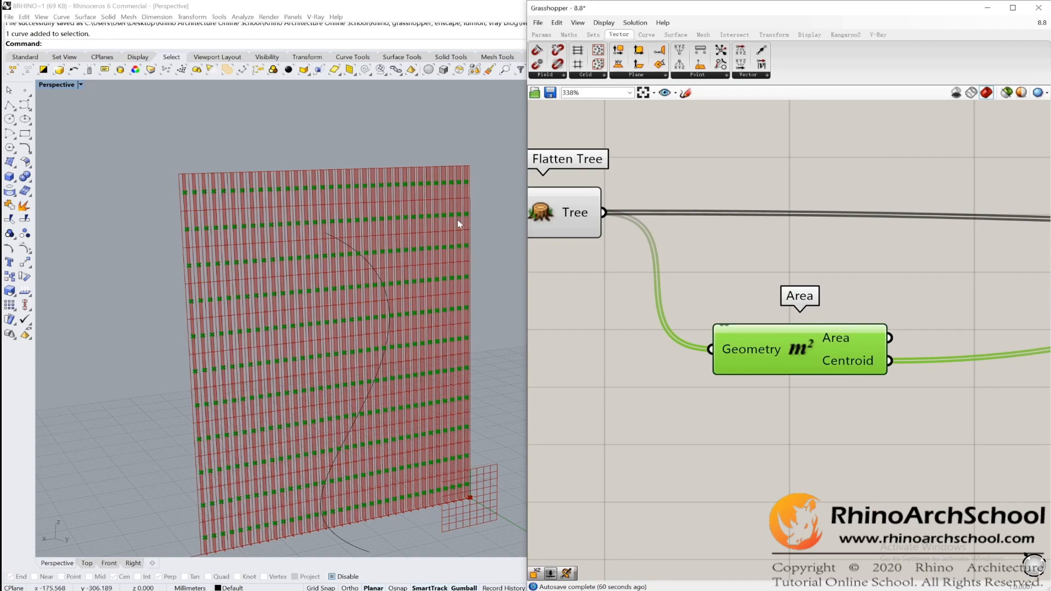
{"action": "right_click_drag", "start_coordinate": [458, 221], "coordinate": [453, 220]}
{"action": "right_click_drag", "start_coordinate": [421, 331], "coordinate": [380, 298], "text": "shift"}
Select the Rotate 3D component and examine which components feed its Geometry, Angle and Center inputs.
{"action": "scroll", "coordinate": [834, 293], "scroll_direction": "down", "scroll_amount": 4}
{"action": "right_click_drag", "start_coordinate": [986, 332], "coordinate": [591, 297]}
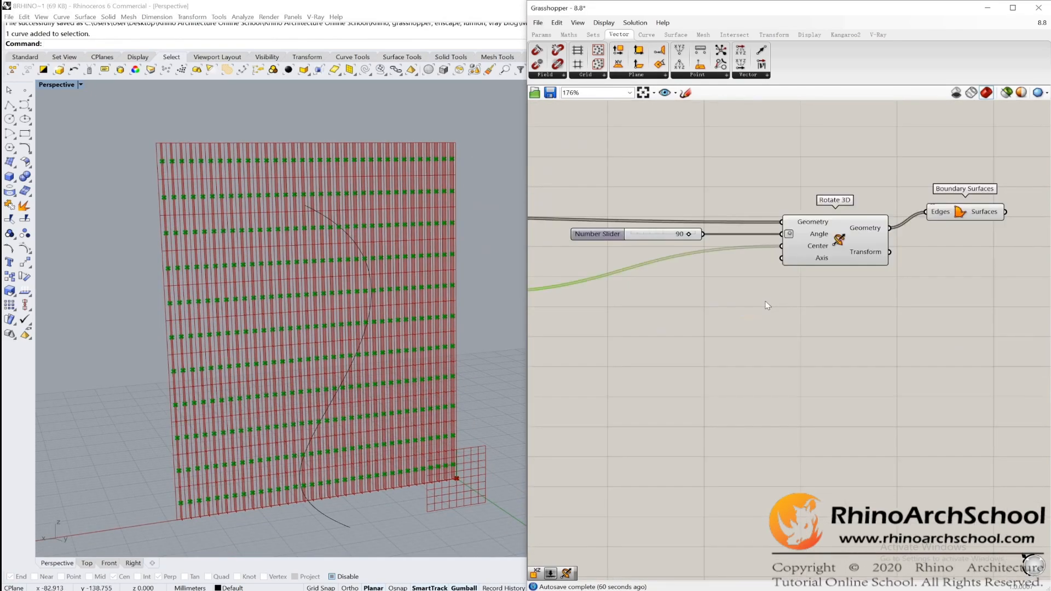
{"action": "scroll", "coordinate": [821, 245], "scroll_direction": "up", "scroll_amount": 3}
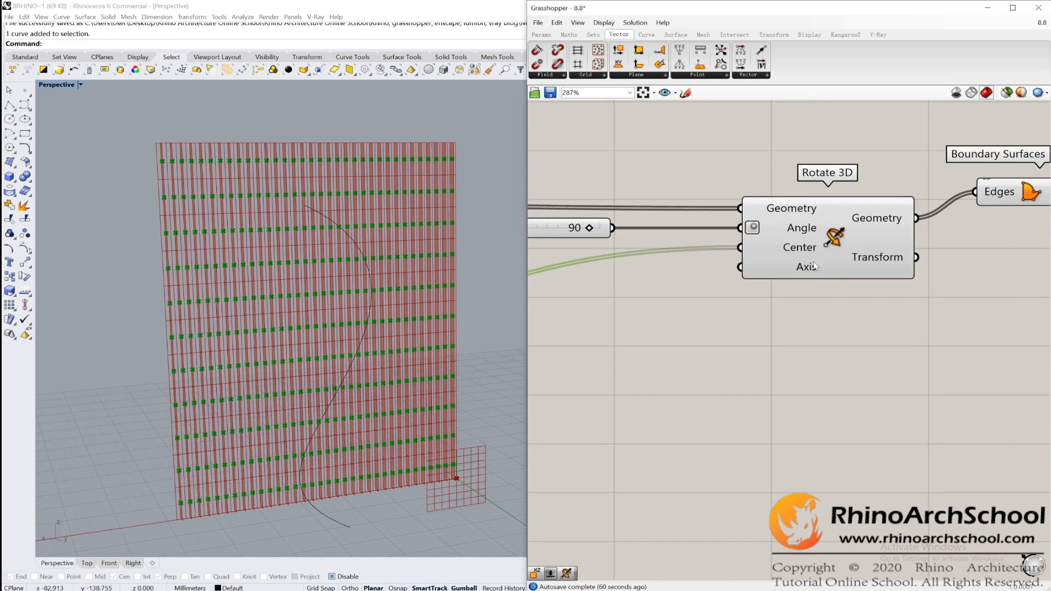
{"action": "left_click", "coordinate": [815, 267]}
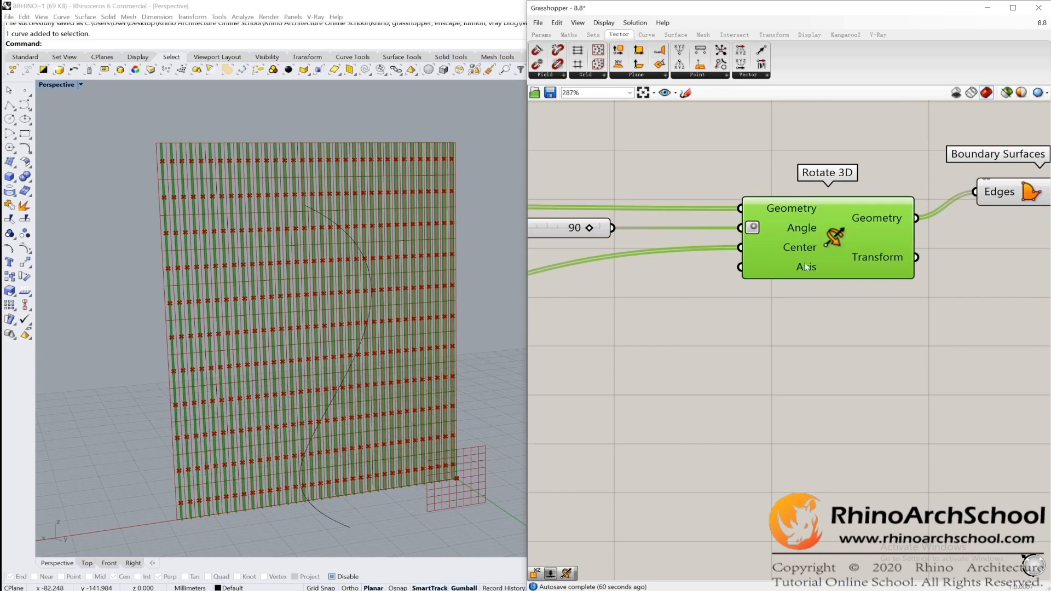
{"action": "right_click_drag", "start_coordinate": [650, 299], "coordinate": [875, 307]}
{"action": "scroll", "coordinate": [785, 329], "scroll_direction": "down", "scroll_amount": 3}
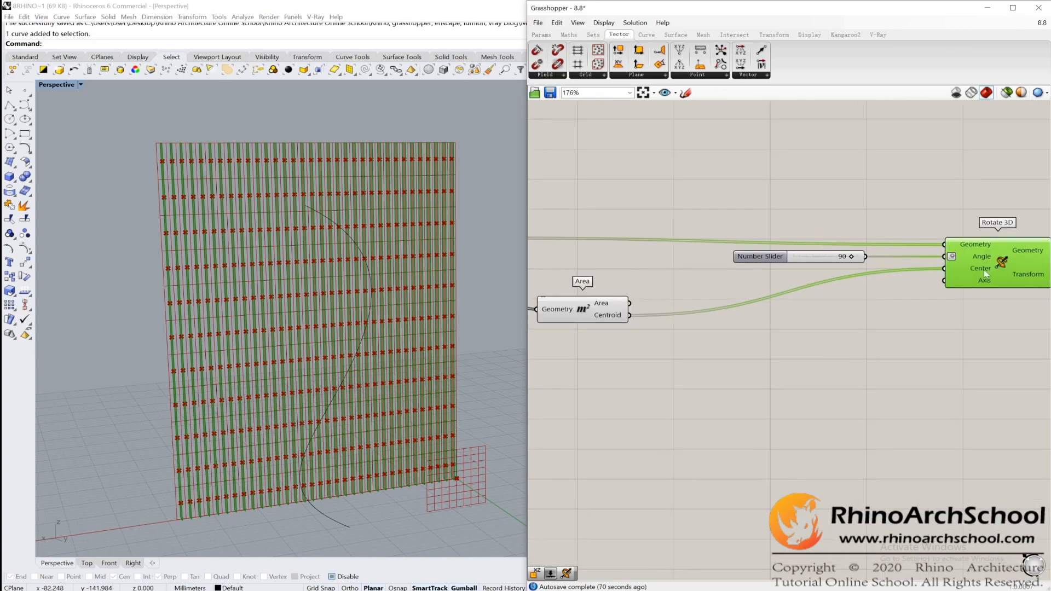
{"action": "left_click", "coordinate": [891, 210]}
Trace the wires from Flatten Tree and Area to the Geometry and Center inputs of Rotate 3D.
{"action": "scroll", "coordinate": [890, 210], "scroll_direction": "down", "scroll_amount": 2}
{"action": "right_click_drag", "start_coordinate": [667, 242], "coordinate": [762, 275]}
{"action": "scroll", "coordinate": [623, 261], "scroll_direction": "up", "scroll_amount": 1}
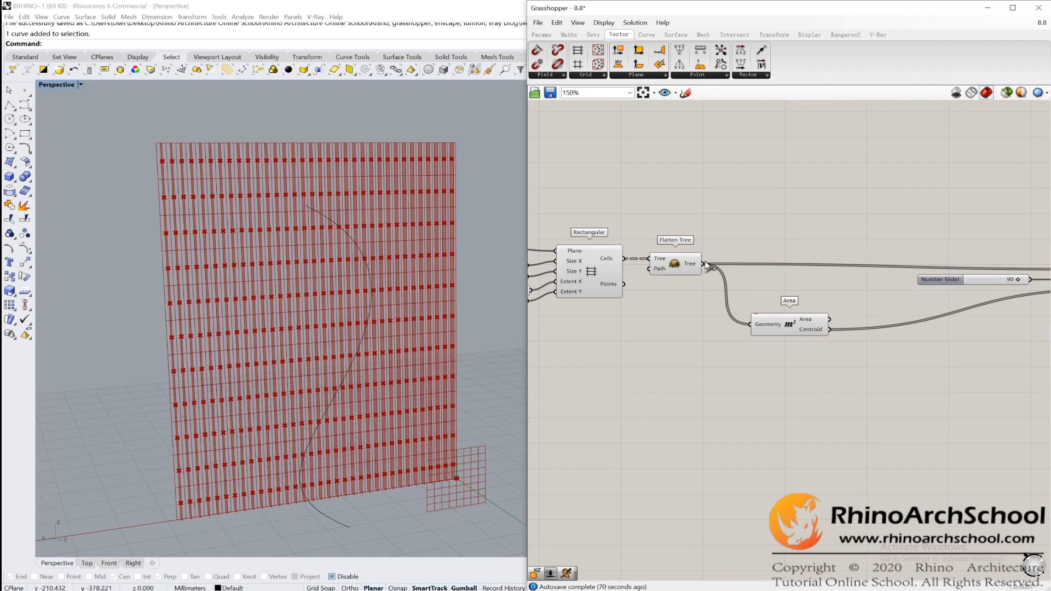
{"action": "right_click_drag", "start_coordinate": [833, 262], "coordinate": [548, 284]}
{"action": "right_click_drag", "start_coordinate": [846, 312], "coordinate": [817, 308]}
{"action": "scroll", "coordinate": [818, 308], "scroll_direction": "up", "scroll_amount": 4}
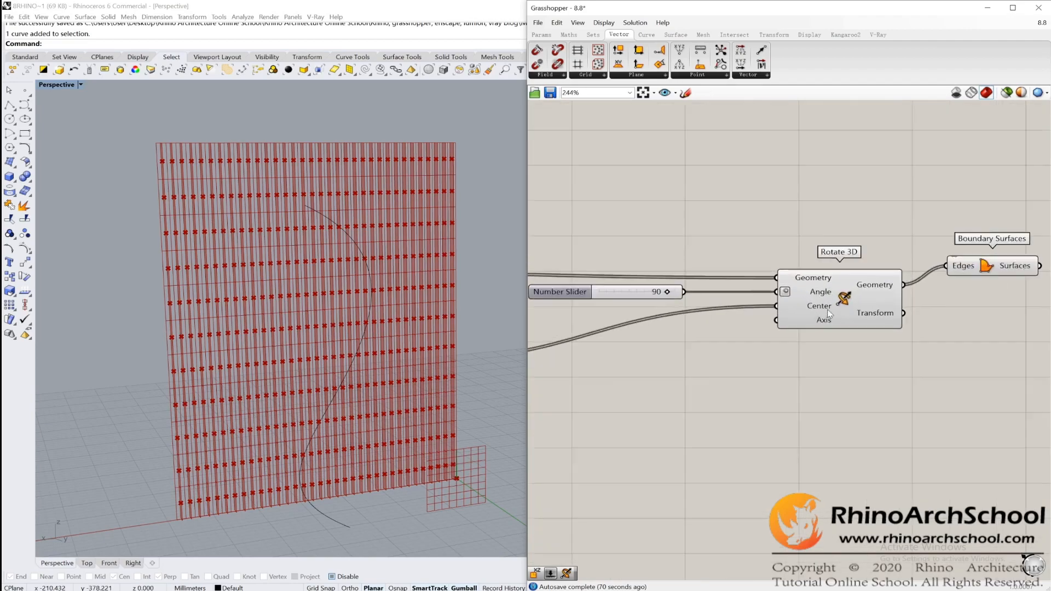
{"action": "left_click", "coordinate": [817, 308]}
{"action": "scroll", "coordinate": [422, 359], "scroll_direction": "up", "scroll_amount": 2}
{"action": "left_click", "coordinate": [710, 406]}
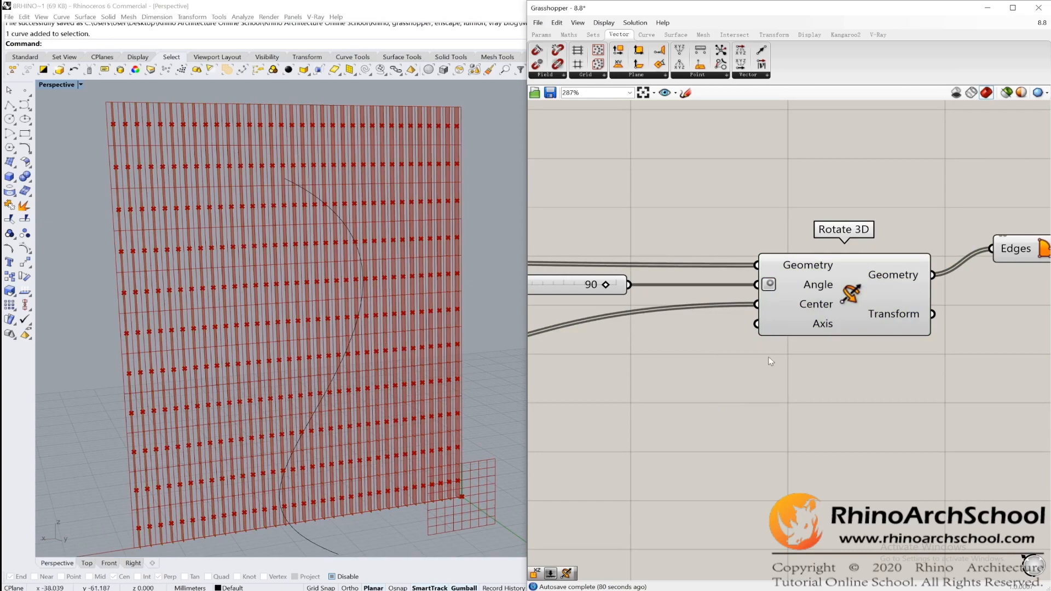
Turn off the Degrees option on the Angle input of Rotate 3D.
{"action": "right_click_drag", "start_coordinate": [767, 357], "coordinate": [835, 368]}
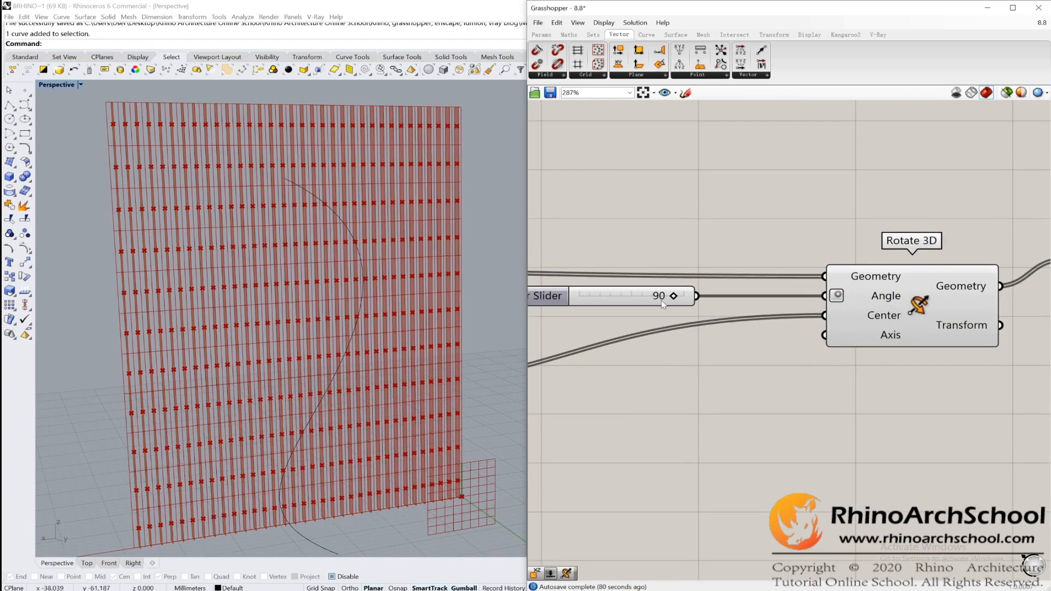
{"action": "mouse_move", "coordinate": [674, 297]}
{"action": "left_mouse_down"}
{"action": "mouse_move", "coordinate": [605, 304]}
{"action": "mouse_move", "coordinate": [675, 298]}
{"action": "left_mouse_up"}
{"action": "right_click", "coordinate": [877, 298]}
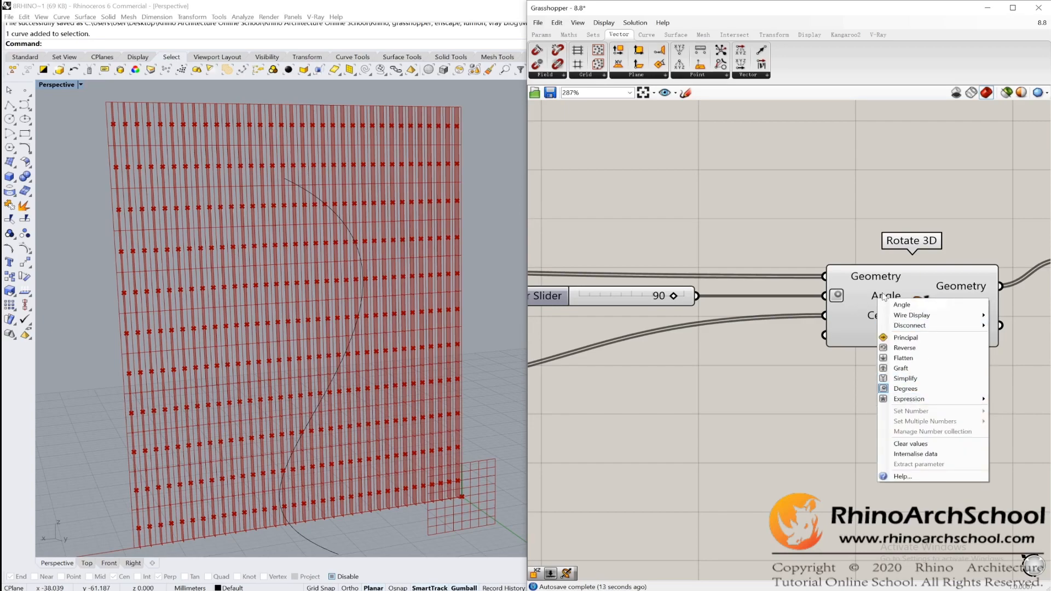
{"action": "left_click", "coordinate": [867, 297]}
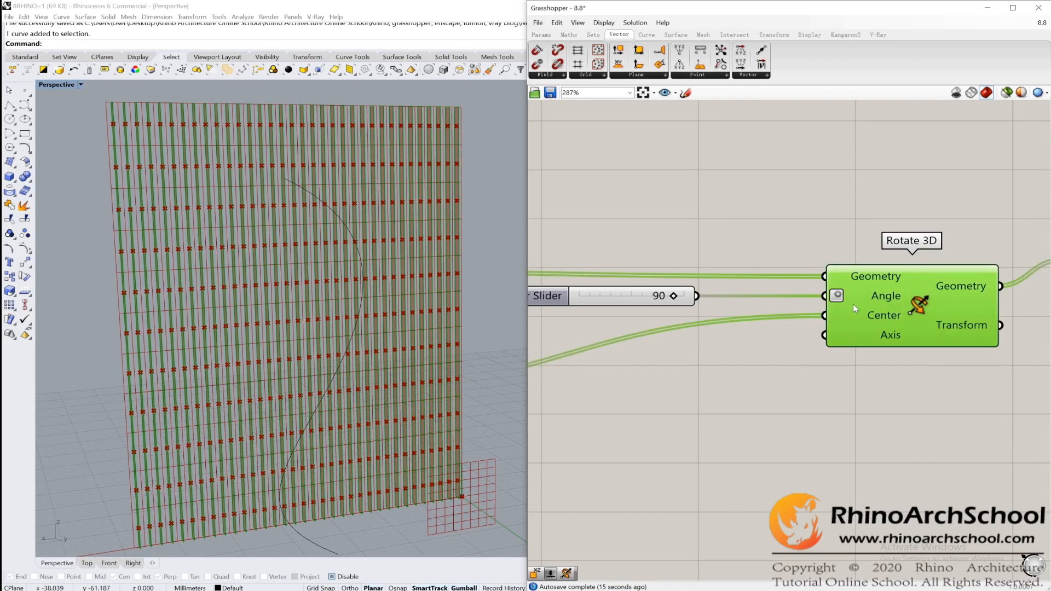
{"action": "right_click", "coordinate": [878, 297]}
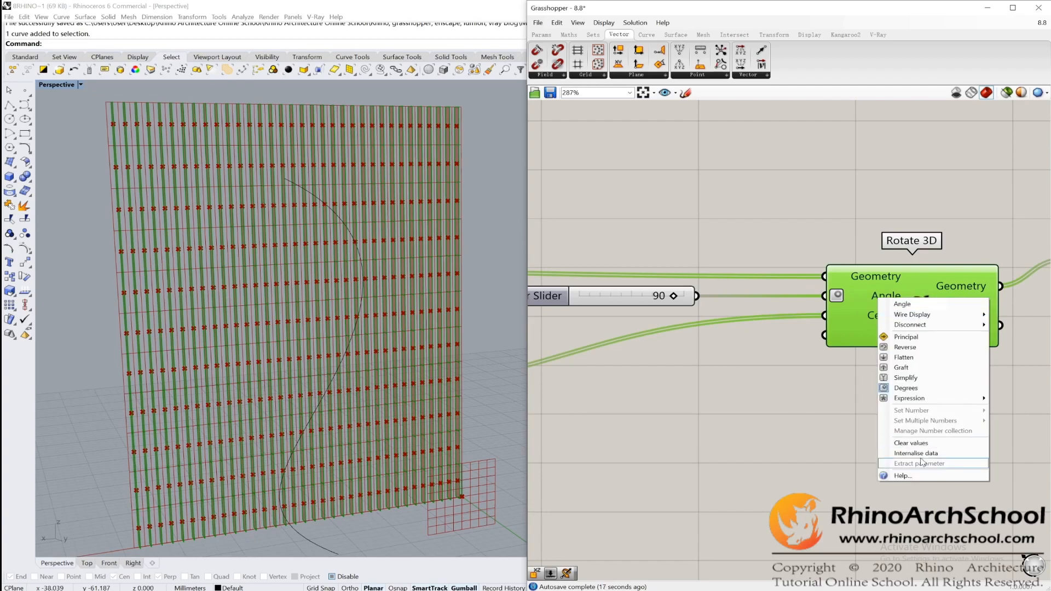
{"action": "left_click", "coordinate": [901, 386]}
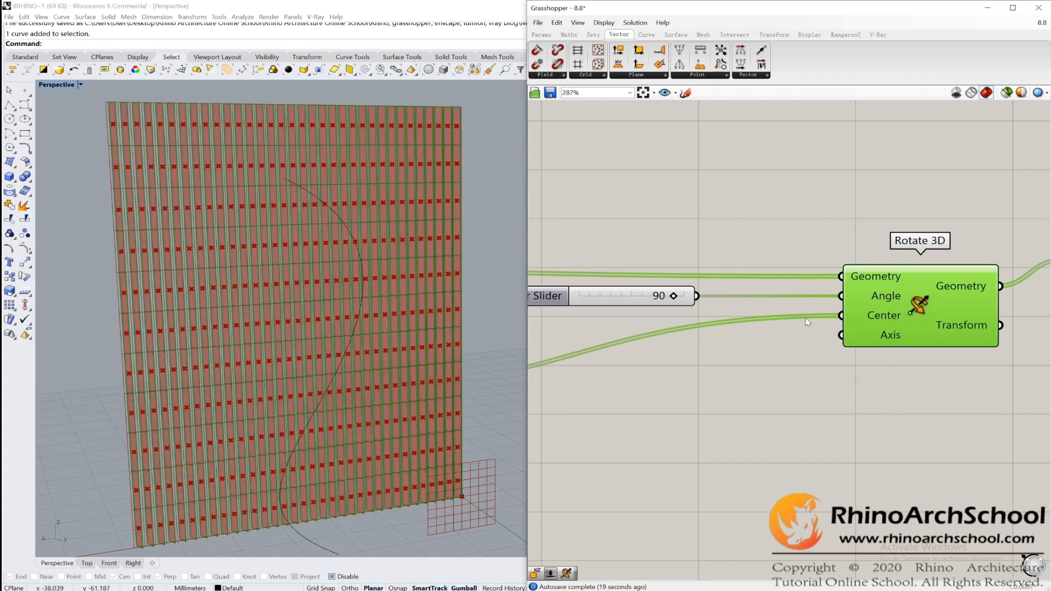
Turn on the Degrees option on the Angle input of Rotate 3D.
{"action": "right_click", "coordinate": [869, 298]}
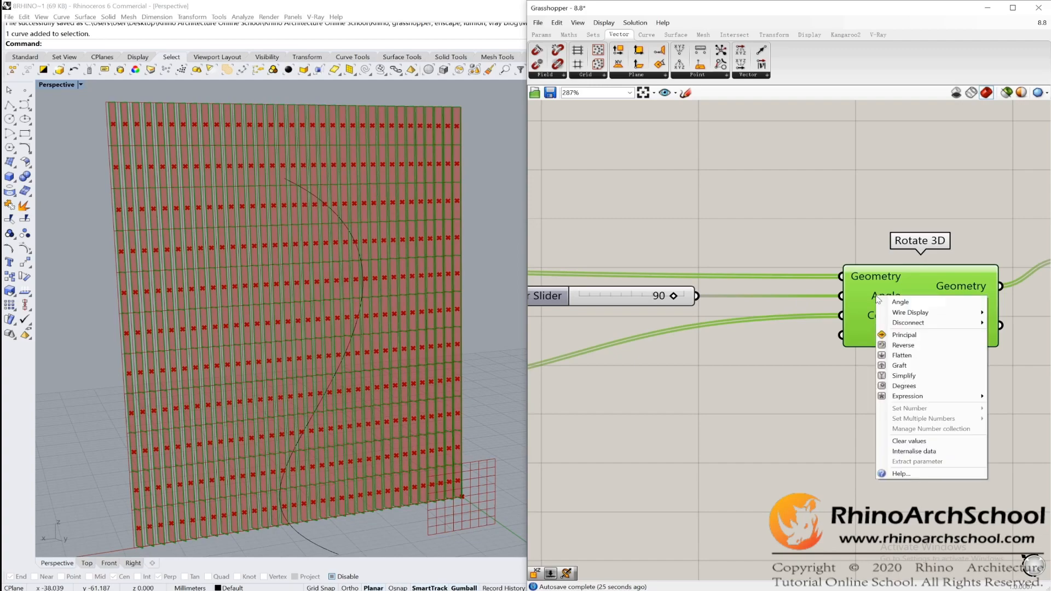
{"action": "left_click", "coordinate": [905, 386]}
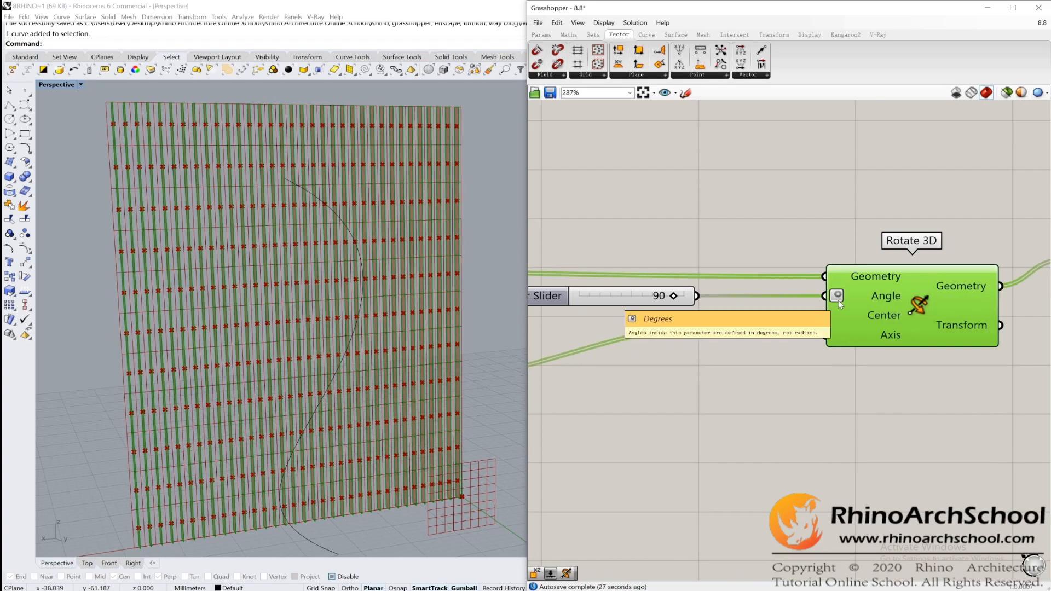
{"action": "scroll", "coordinate": [714, 246], "scroll_direction": "down", "scroll_amount": 2}
{"action": "right_click_drag", "start_coordinate": [757, 228], "coordinate": [710, 243]}
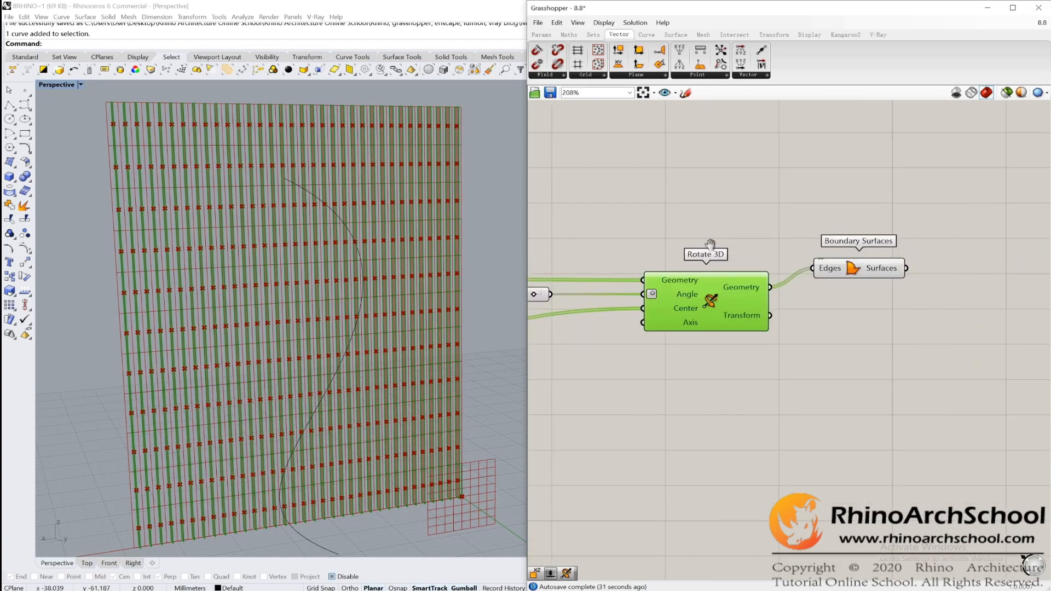
Select the Boundary Surfaces component and inspect the rotated panel surfaces from several angles in the viewport.
{"action": "left_click", "coordinate": [853, 277]}
{"action": "scroll", "coordinate": [853, 274], "scroll_direction": "up", "scroll_amount": 2}
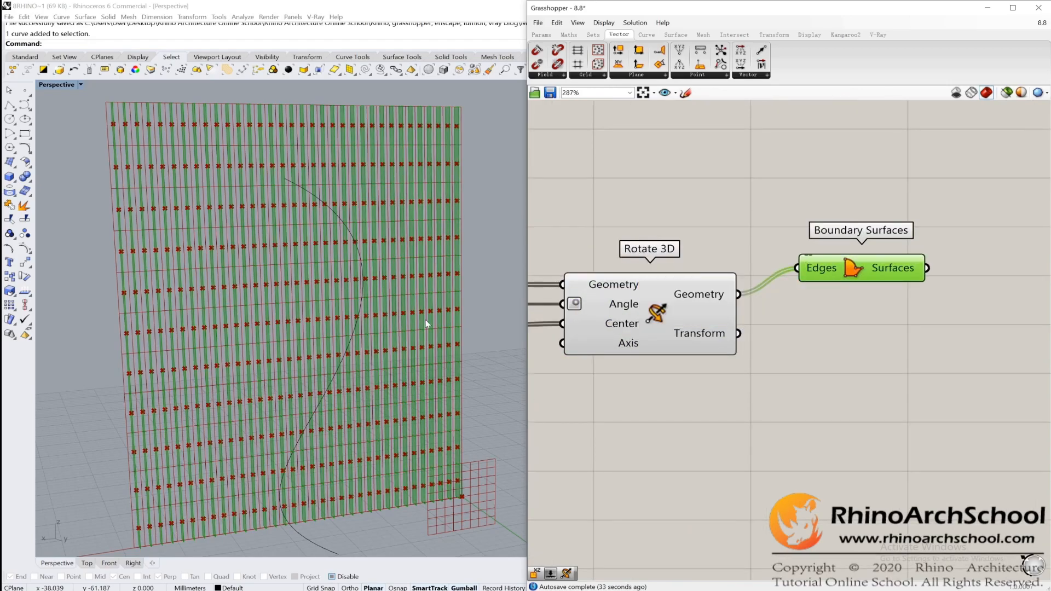
{"action": "right_click_drag", "start_coordinate": [294, 249], "coordinate": [350, 258]}
{"action": "scroll", "coordinate": [298, 239], "scroll_direction": "down", "scroll_amount": 3}
{"action": "scroll", "coordinate": [452, 115], "scroll_direction": "up", "scroll_amount": 3}
{"action": "scroll", "coordinate": [334, 173], "scroll_direction": "up", "scroll_amount": 2}
{"action": "scroll", "coordinate": [334, 167], "scroll_direction": "down", "scroll_amount": 4}
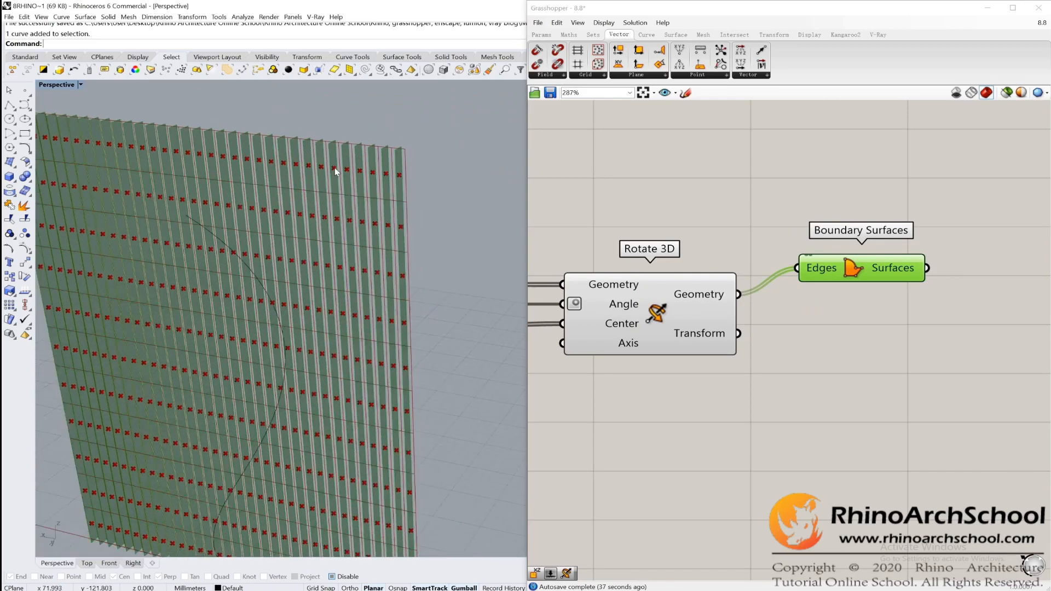
{"action": "right_click_drag", "start_coordinate": [208, 273], "coordinate": [251, 274]}
Turn off the preview of all components in the uniform rotation definition, from XZ Plane to Boundary Surfaces.
{"action": "scroll", "coordinate": [624, 252], "scroll_direction": "down", "scroll_amount": 9}
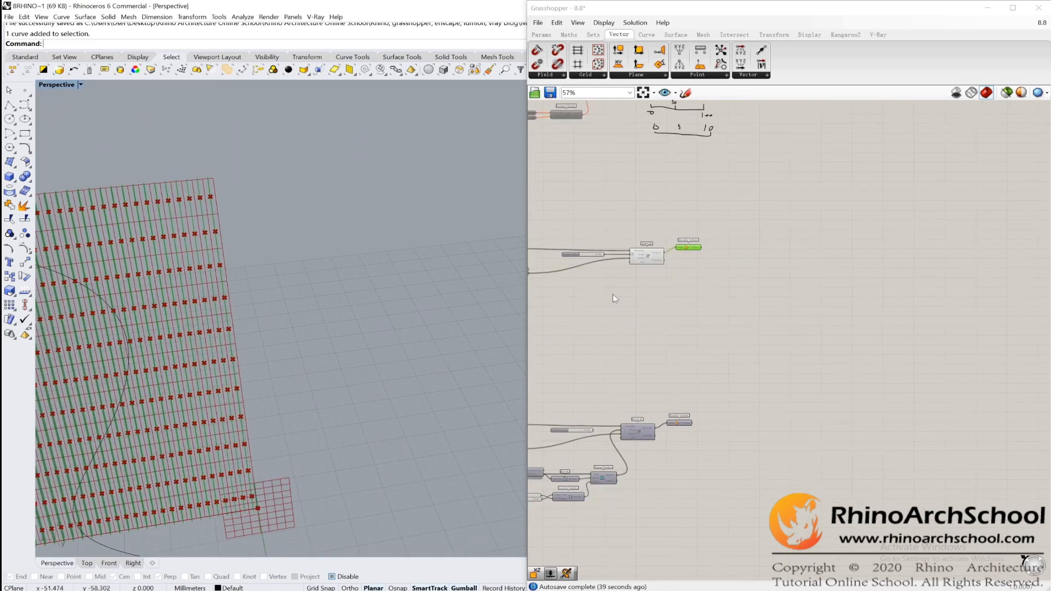
{"action": "right_click_drag", "start_coordinate": [372, 296], "coordinate": [453, 212], "text": "shift"}
{"action": "scroll", "coordinate": [712, 266], "scroll_direction": "down", "scroll_amount": 3}
{"action": "right_click_drag", "start_coordinate": [569, 333], "coordinate": [742, 291]}
{"action": "scroll", "coordinate": [740, 292], "scroll_direction": "up", "scroll_amount": 8}
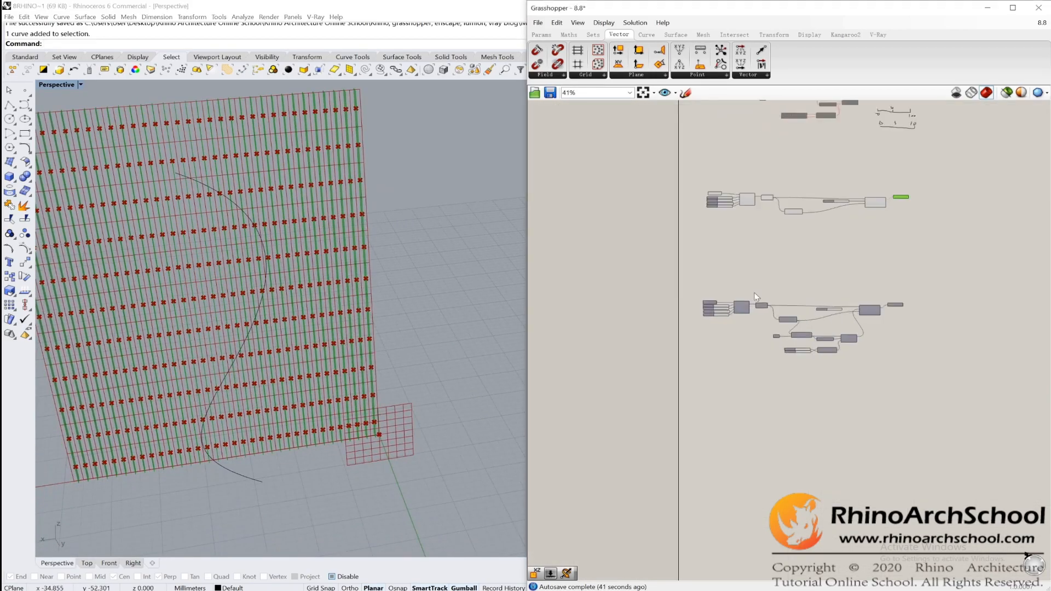
{"action": "scroll", "coordinate": [384, 274], "scroll_direction": "down", "scroll_amount": 3}
{"action": "scroll", "coordinate": [702, 234], "scroll_direction": "up", "scroll_amount": 2}
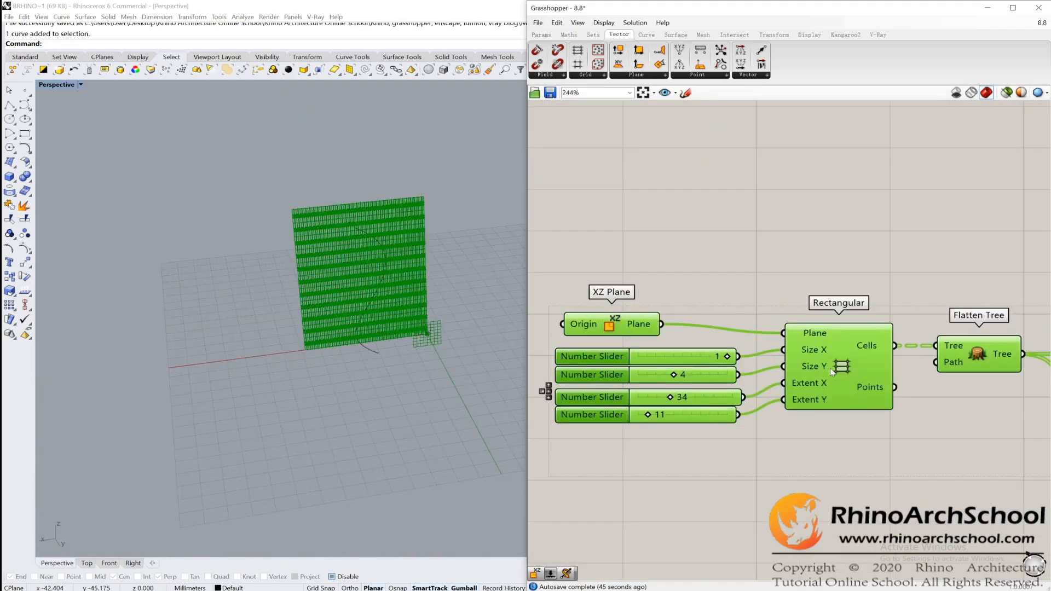
{"action": "middle_click", "coordinate": [831, 372]}
{"action": "left_click", "coordinate": [855, 342]}
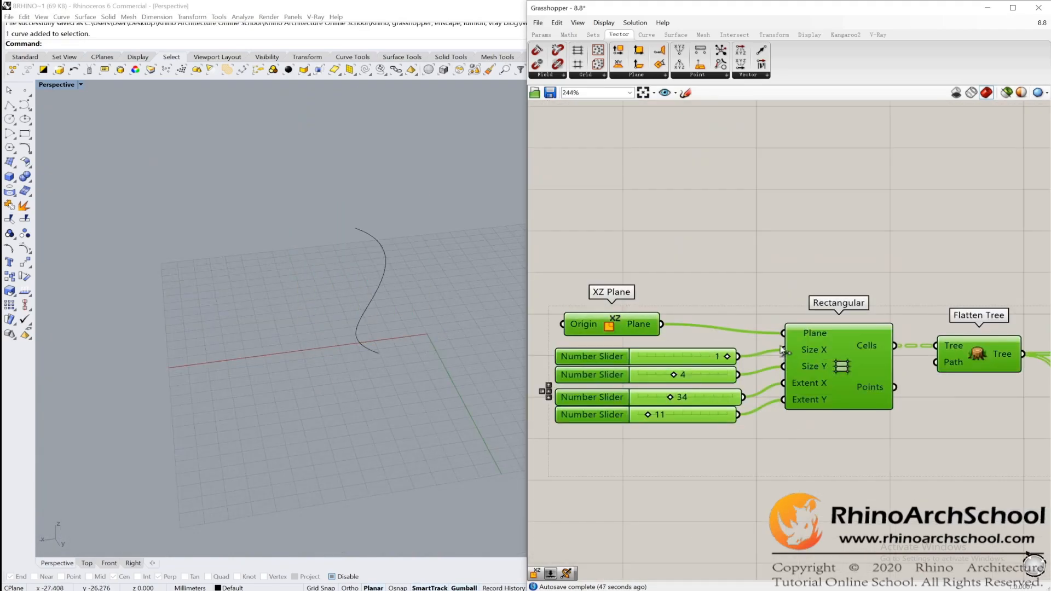
Select all components of the curve attractor definition below and turn on their preview.
{"action": "scroll", "coordinate": [761, 336], "scroll_direction": "down", "scroll_amount": 8}
{"action": "right_click_drag", "start_coordinate": [931, 510], "coordinate": [805, 334]}
{"action": "scroll", "coordinate": [805, 334], "scroll_direction": "up", "scroll_amount": 3}
{"action": "right_click_drag", "start_coordinate": [740, 345], "coordinate": [822, 381]}
{"action": "left_click_drag", "start_coordinate": [979, 437], "coordinate": [529, 219]}
{"action": "middle_click", "coordinate": [612, 277]}
{"action": "left_click", "coordinate": [634, 257]}
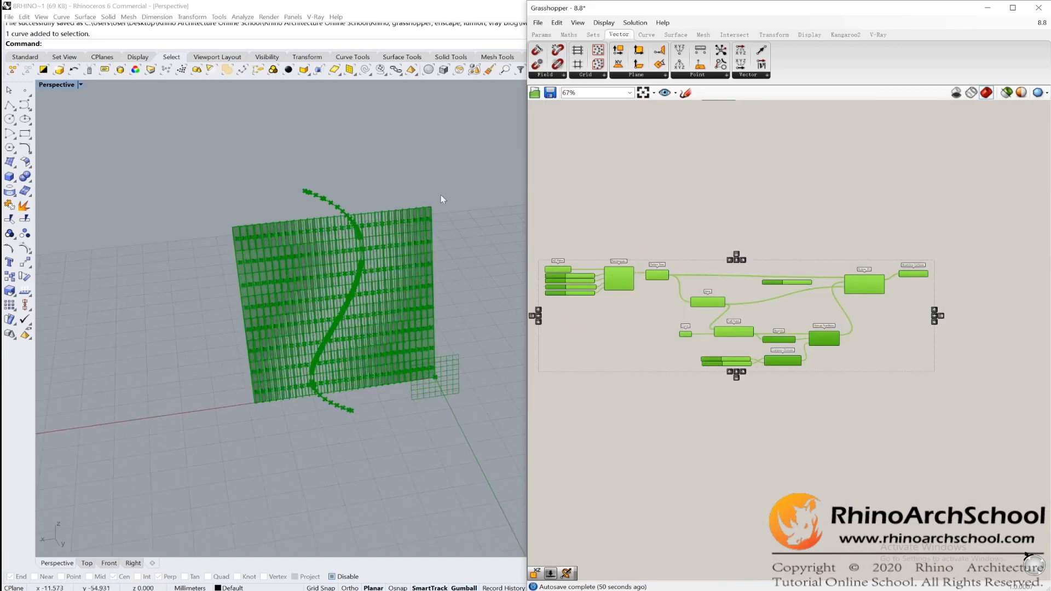
Examine in the viewport how the facade panels rotate in relation to the attractor curve.
{"action": "scroll", "coordinate": [388, 295], "scroll_direction": "up", "scroll_amount": 5}
{"action": "right_click_drag", "start_coordinate": [402, 295], "coordinate": [402, 323]}
{"action": "right_click_drag", "start_coordinate": [403, 323], "coordinate": [436, 269], "text": "shift"}
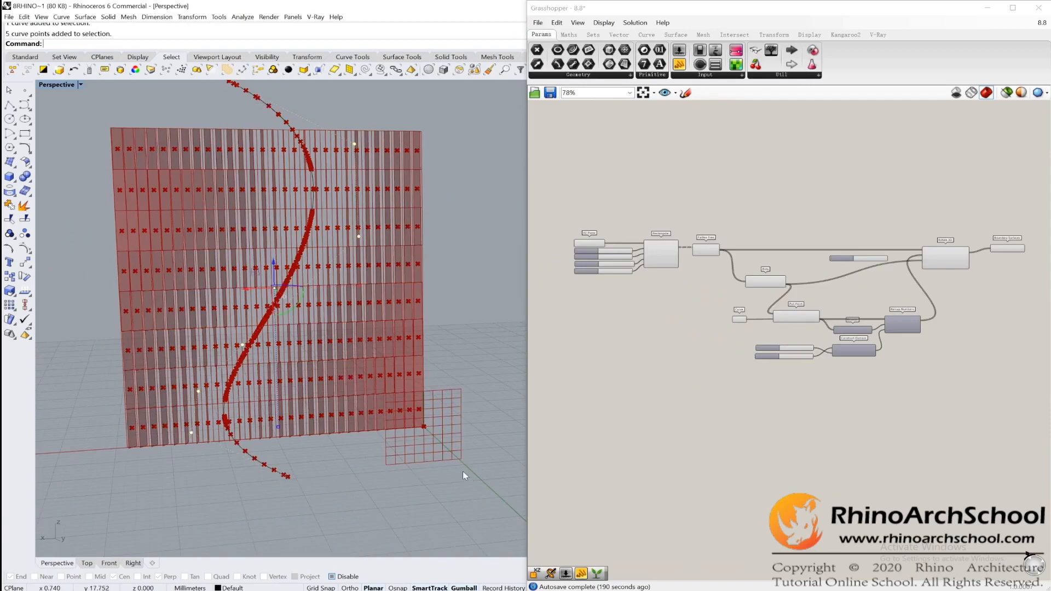
{"action": "right_click_drag", "start_coordinate": [462, 472], "coordinate": [284, 263]}
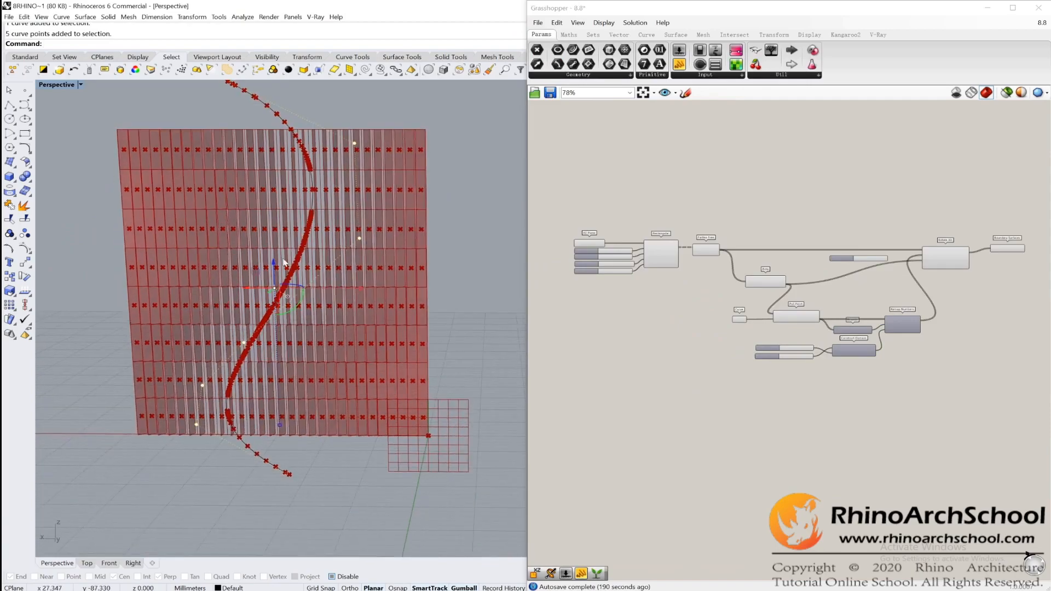
{"action": "scroll", "coordinate": [277, 201], "scroll_direction": "up", "scroll_amount": 4}
{"action": "right_click_drag", "start_coordinate": [278, 202], "coordinate": [259, 233]}
{"action": "left_click", "coordinate": [314, 109]}
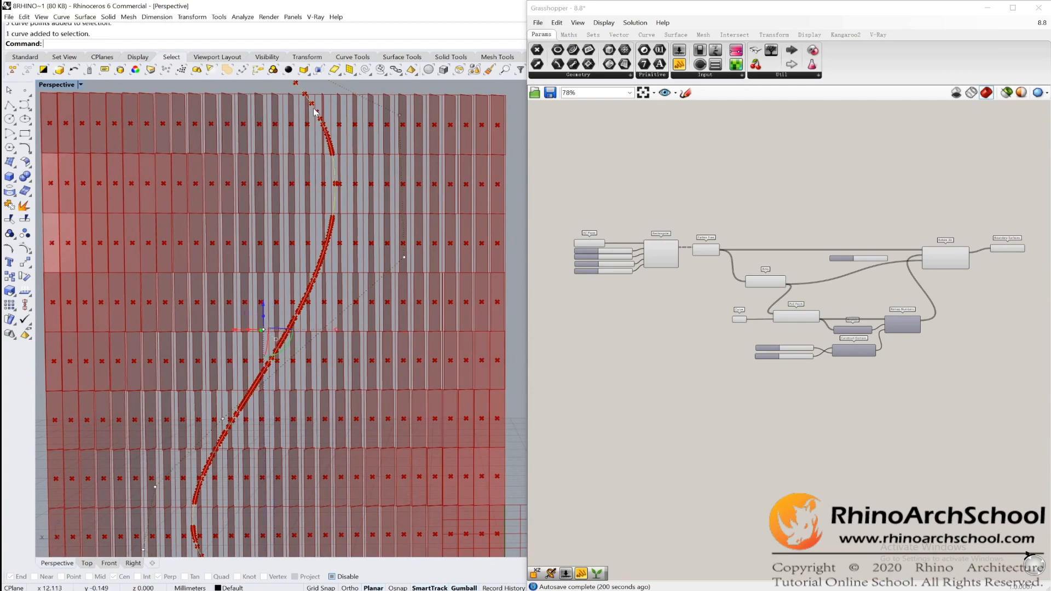
{"action": "scroll", "coordinate": [351, 304], "scroll_direction": "down", "scroll_amount": 5}
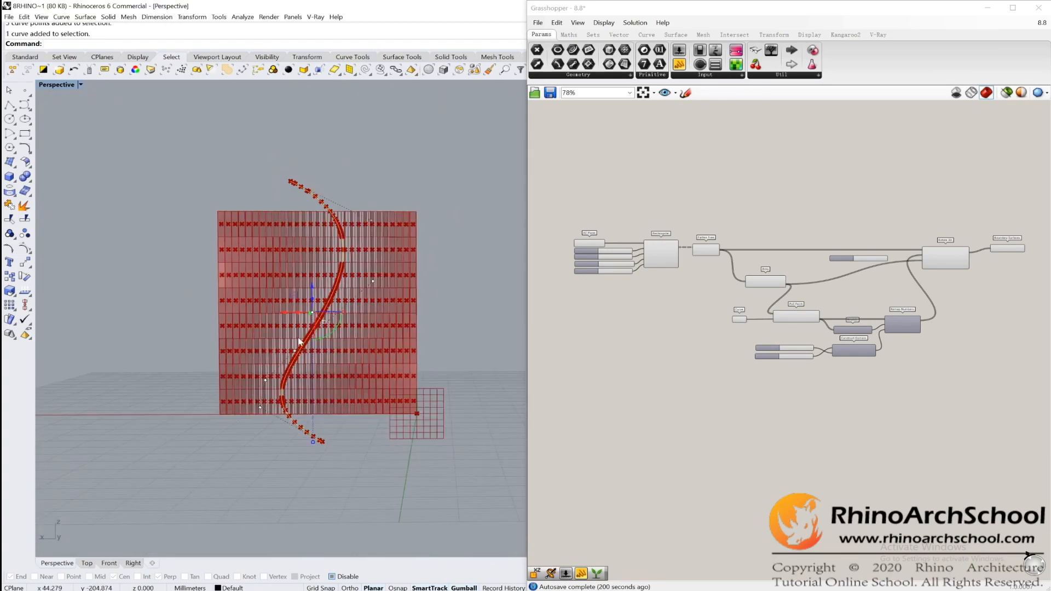
{"action": "left_click_drag", "start_coordinate": [153, 158], "coordinate": [263, 445]}
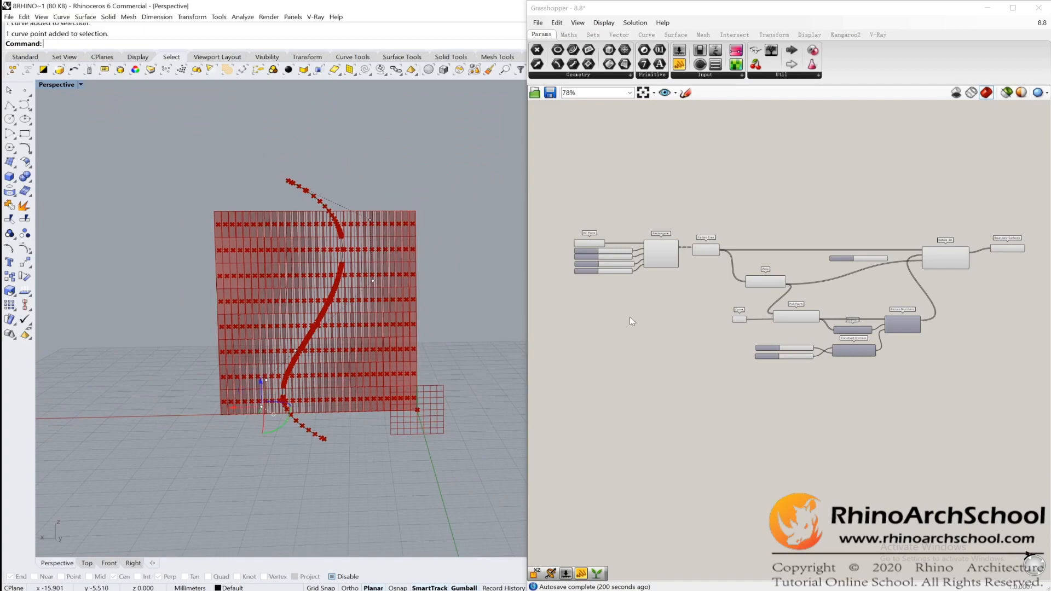
Select every component on the canvas and turn off the preview.
{"action": "scroll", "coordinate": [722, 247], "scroll_direction": "up", "scroll_amount": 3}
{"action": "scroll", "coordinate": [722, 246], "scroll_direction": "down", "scroll_amount": 4}
{"action": "key", "text": "ctrl+a"}
{"action": "middle_click", "coordinate": [785, 286]}
{"action": "left_click", "coordinate": [818, 252]}
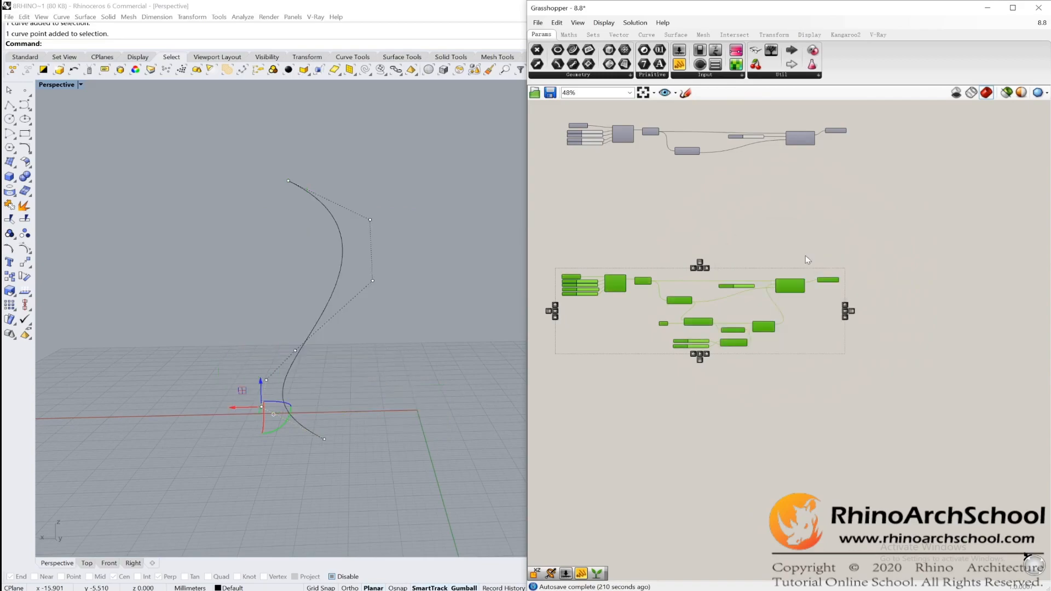
Turn on the preview of the attractor definition's Rectangular grid component and review its XZ Plane and slider inputs.
{"action": "scroll", "coordinate": [610, 271], "scroll_direction": "up", "scroll_amount": 5}
{"action": "scroll", "coordinate": [657, 279], "scroll_direction": "up", "scroll_amount": 2}
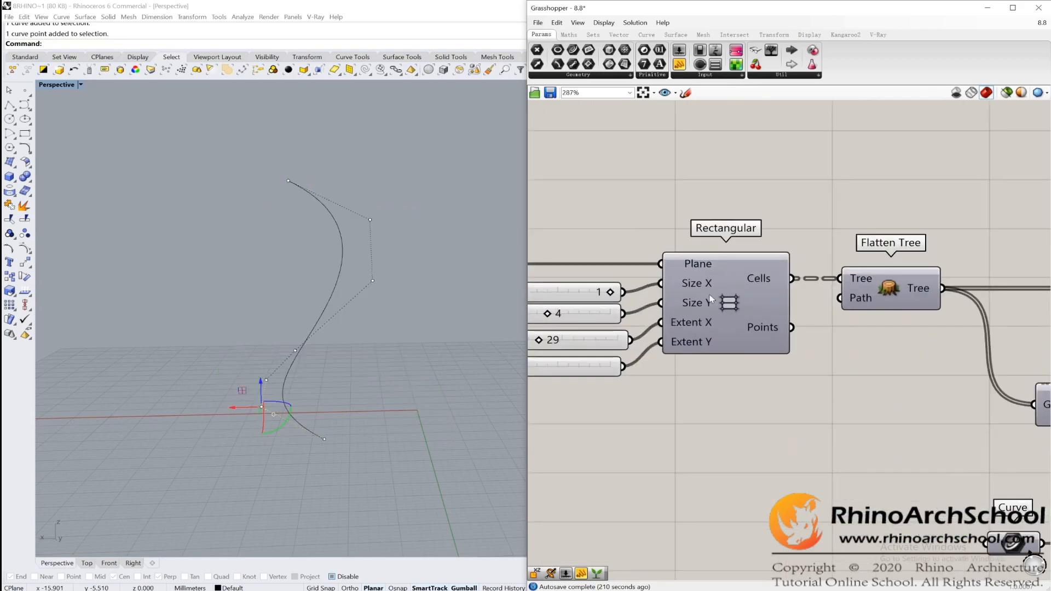
{"action": "middle_click", "coordinate": [709, 267]}
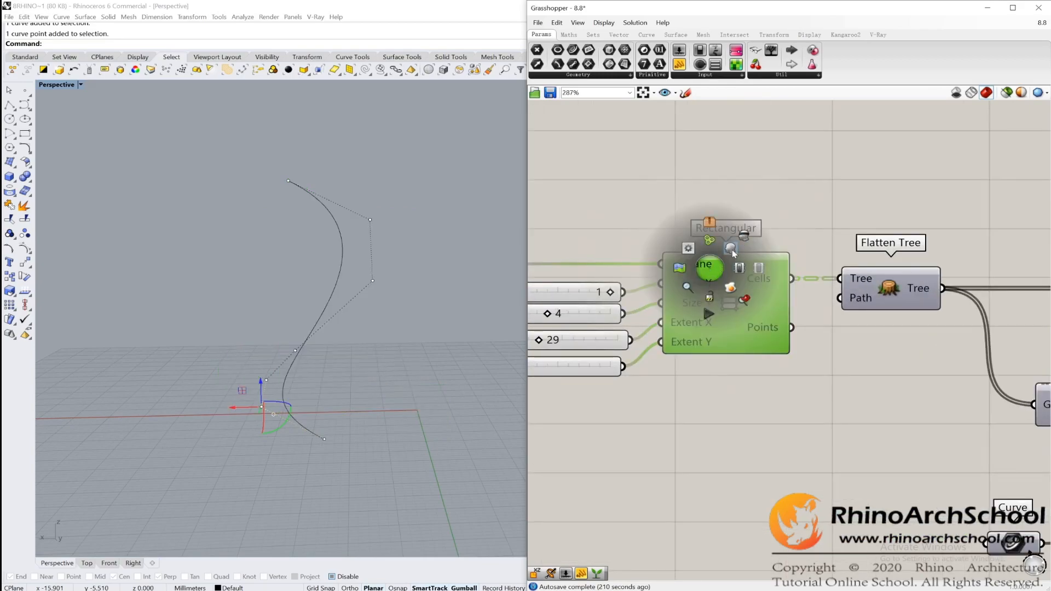
{"action": "left_click", "coordinate": [731, 249]}
{"action": "right_click_drag", "start_coordinate": [852, 294], "coordinate": [1004, 289]}
{"action": "left_click_drag", "start_coordinate": [742, 201], "coordinate": [627, 402]}
{"action": "left_click", "coordinate": [626, 385]}
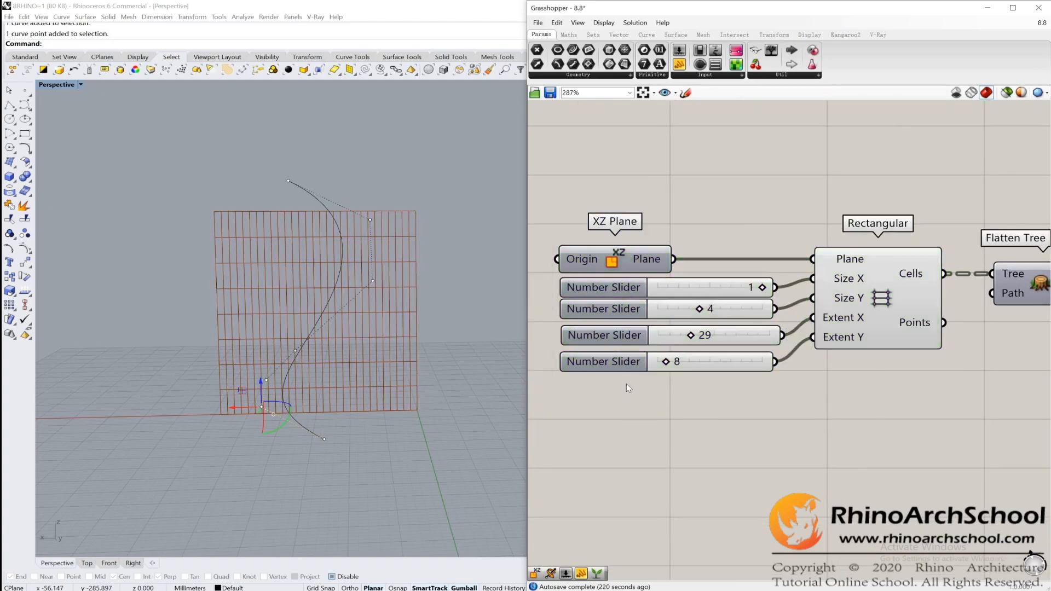
Check the Flatten Tree component fed by the grid cells and turn on the preview of the Area component.
{"action": "scroll", "coordinate": [626, 383], "scroll_direction": "down", "scroll_amount": 3}
{"action": "right_click_drag", "start_coordinate": [834, 352], "coordinate": [710, 344]}
{"action": "scroll", "coordinate": [709, 344], "scroll_direction": "up", "scroll_amount": 5}
{"action": "left_click", "coordinate": [802, 291]}
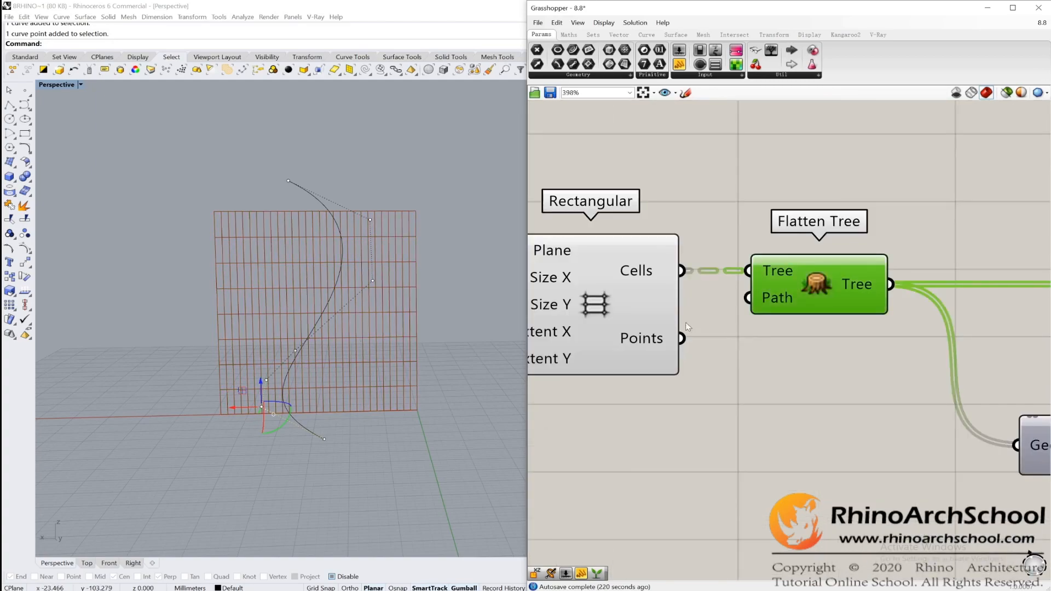
{"action": "scroll", "coordinate": [723, 334], "scroll_direction": "down", "scroll_amount": 3}
{"action": "right_click_drag", "start_coordinate": [950, 393], "coordinate": [800, 332]}
{"action": "left_click", "coordinate": [774, 333]}
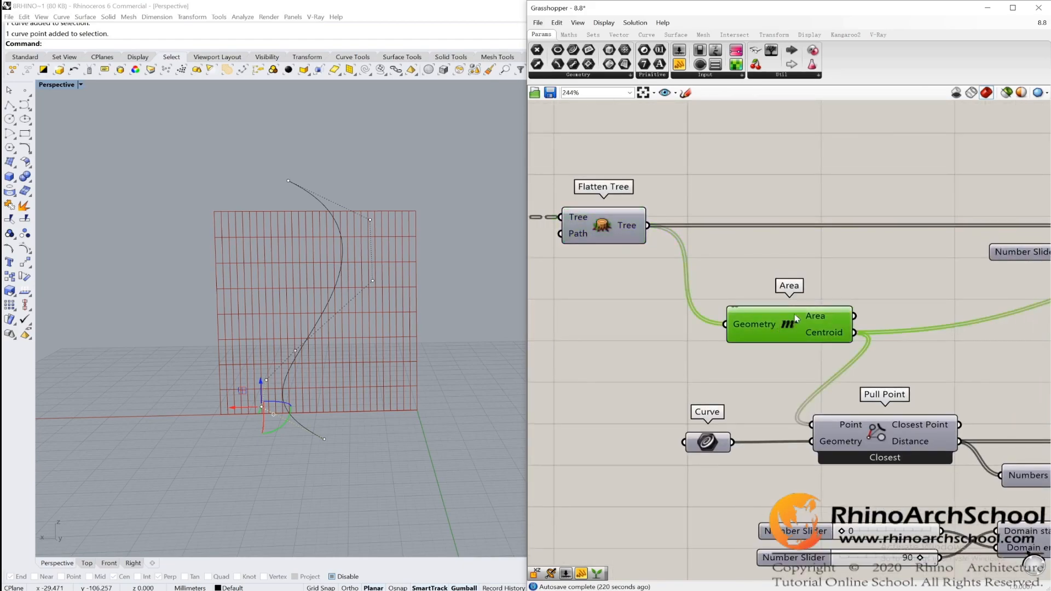
{"action": "middle_click", "coordinate": [793, 316]}
{"action": "left_click", "coordinate": [815, 294]}
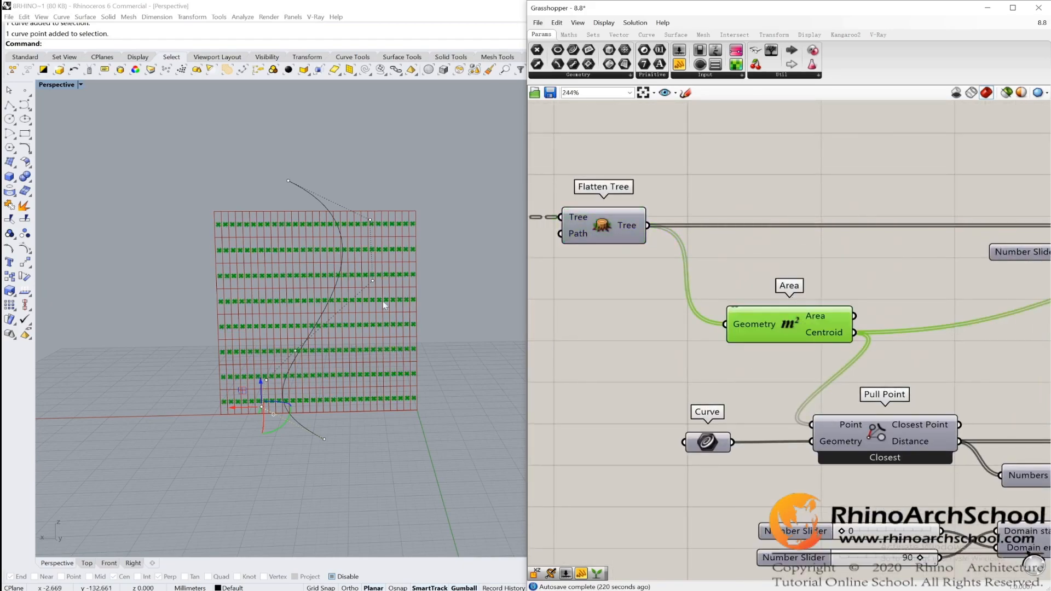
{"action": "right_click_drag", "start_coordinate": [383, 301], "coordinate": [370, 255]}
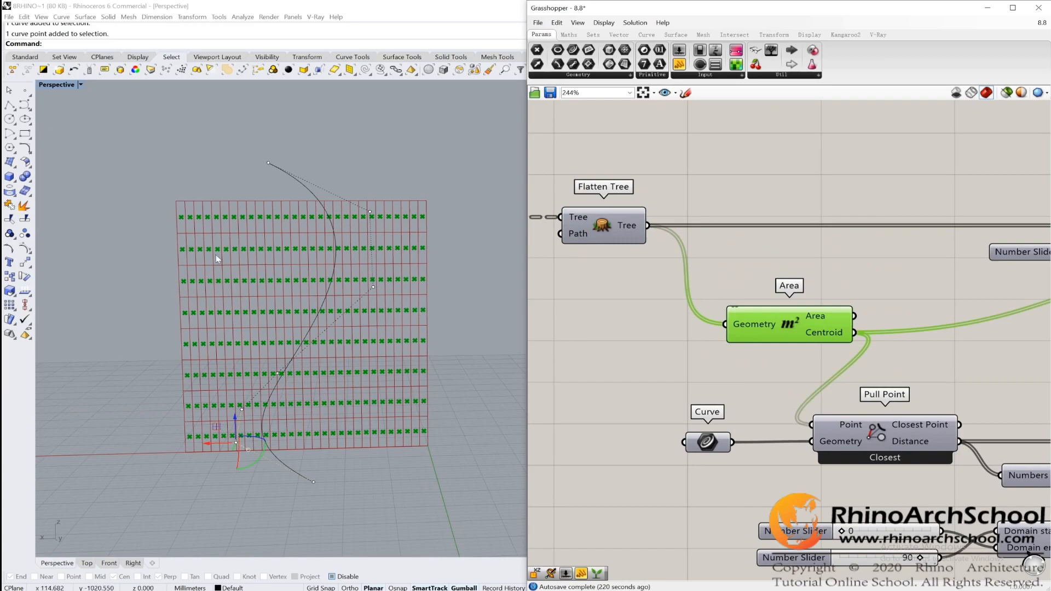
{"action": "scroll", "coordinate": [747, 281], "scroll_direction": "down", "scroll_amount": 3}
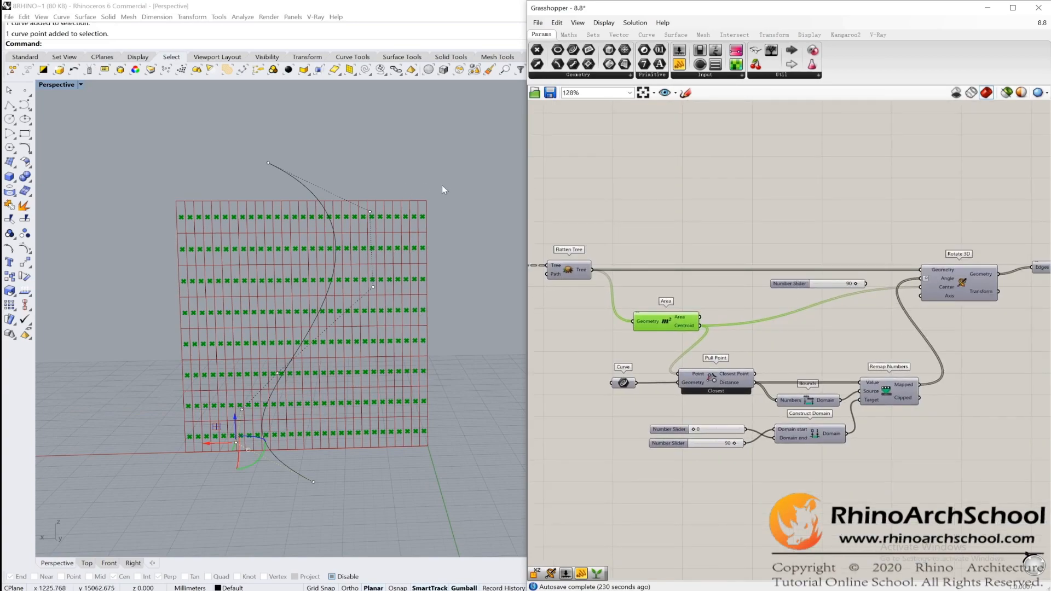
Turn on the preview of the attractor definition's Rotate 3D component and inspect the rotated cell outlines in the viewport.
{"action": "scroll", "coordinate": [442, 185], "scroll_direction": "up", "scroll_amount": 5}
{"action": "left_click_drag", "start_coordinate": [442, 175], "coordinate": [463, 206]}
{"action": "key", "text": "Escape"}
{"action": "left_click", "coordinate": [950, 287]}
{"action": "middle_click", "coordinate": [953, 281]}
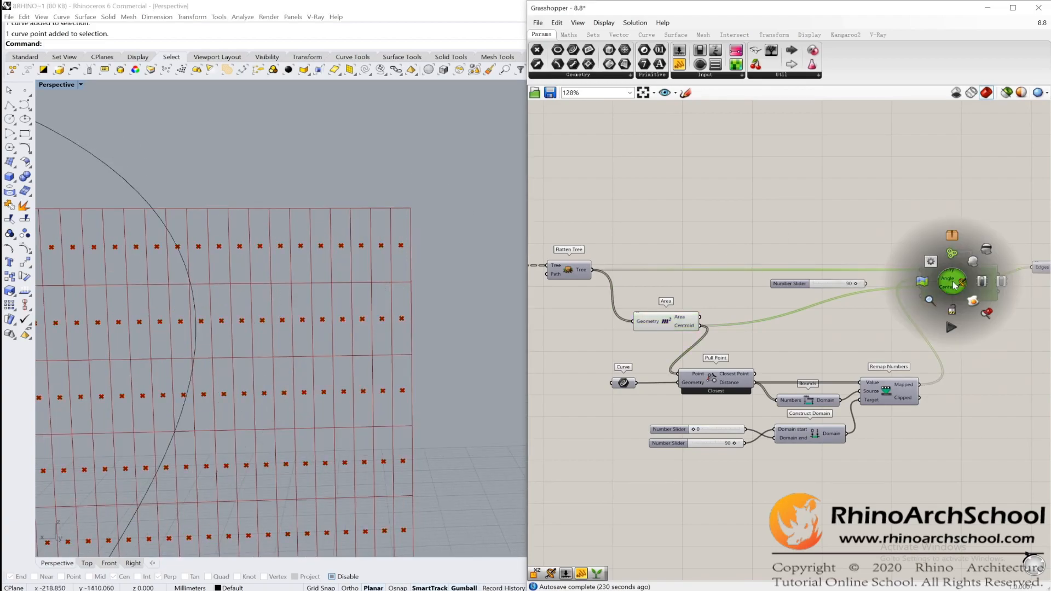
{"action": "left_click", "coordinate": [976, 264]}
{"action": "scroll", "coordinate": [462, 272], "scroll_direction": "down", "scroll_amount": 5}
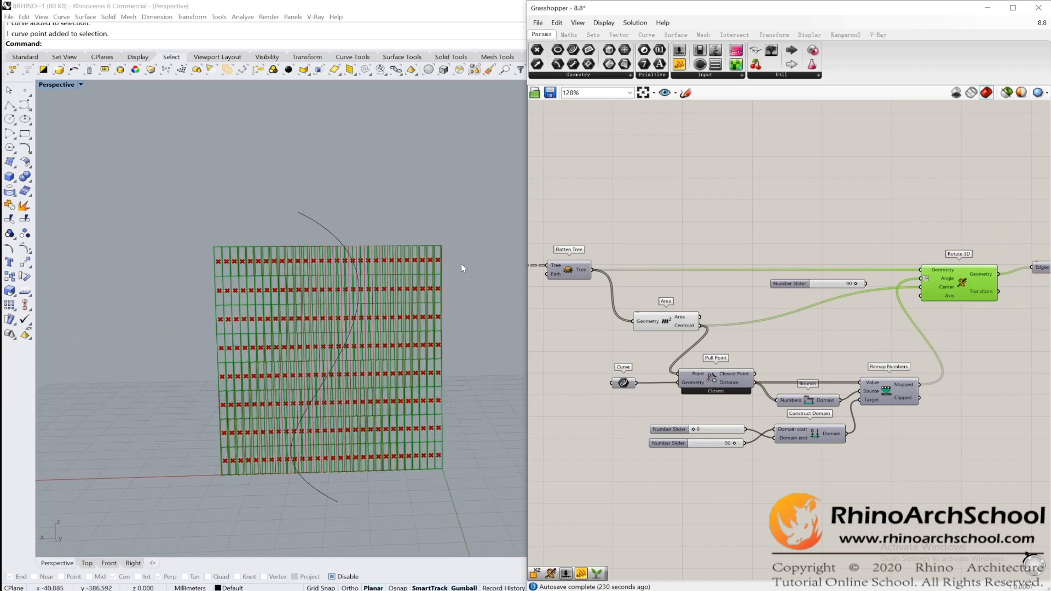
{"action": "scroll", "coordinate": [445, 271], "scroll_direction": "up", "scroll_amount": 4}
{"action": "scroll", "coordinate": [445, 271], "scroll_direction": "up", "scroll_amount": 4}
{"action": "scroll", "coordinate": [434, 226], "scroll_direction": "down", "scroll_amount": 5}
{"action": "right_click_drag", "start_coordinate": [275, 300], "coordinate": [364, 317]}
{"action": "scroll", "coordinate": [948, 280], "scroll_direction": "up", "scroll_amount": 3}
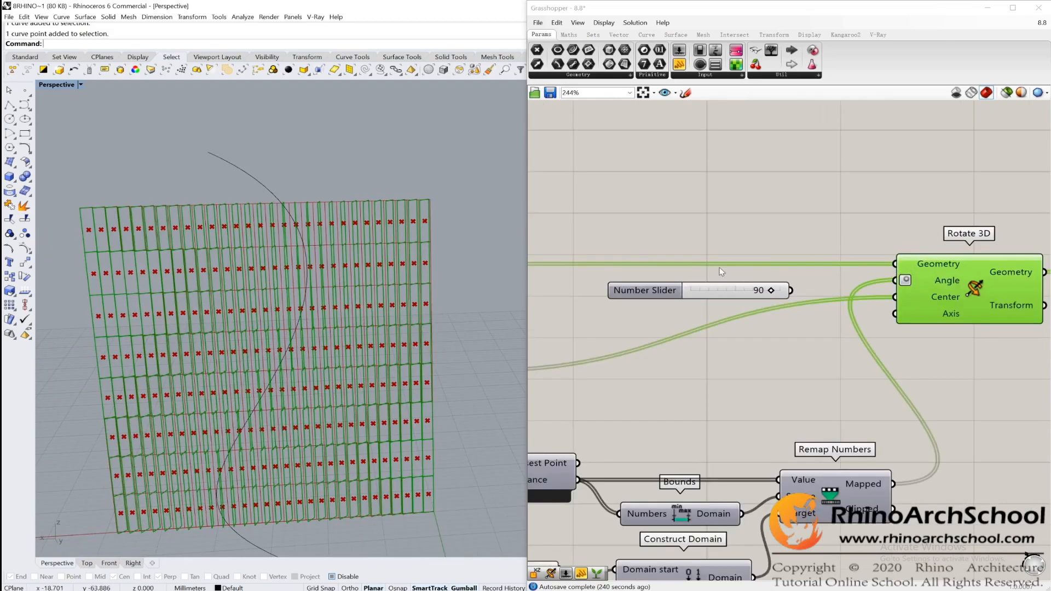
Trace the Geometry input of Rotate 3D back to Flatten Tree and Rectangular, and compare it with the rotated cells.
{"action": "right_click_drag", "start_coordinate": [685, 255], "coordinate": [955, 275]}
{"action": "right_click_drag", "start_coordinate": [675, 292], "coordinate": [954, 293]}
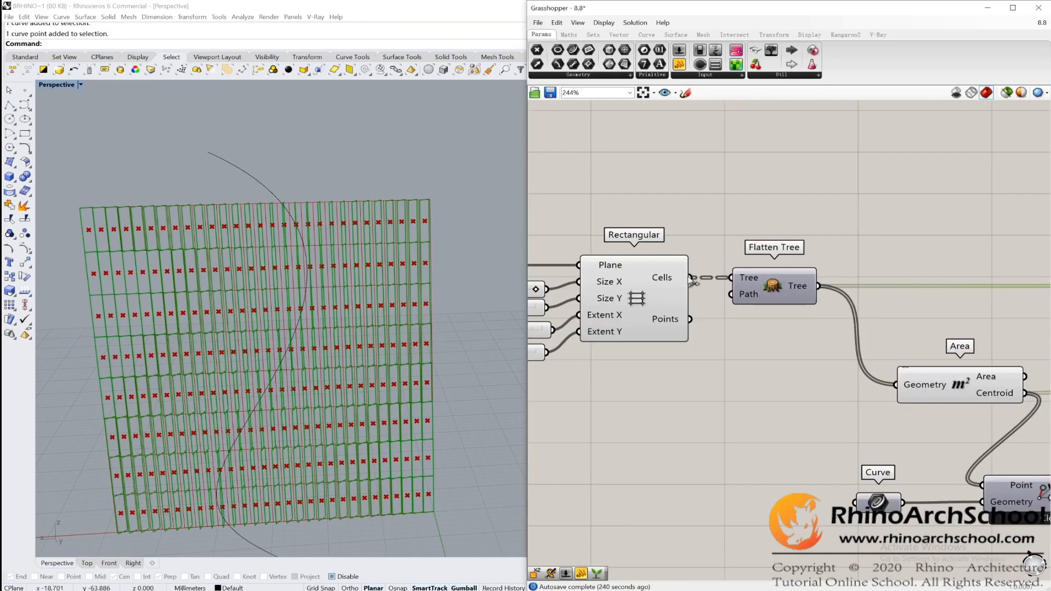
{"action": "right_click_drag", "start_coordinate": [852, 281], "coordinate": [582, 275]}
{"action": "scroll", "coordinate": [748, 282], "scroll_direction": "down", "scroll_amount": 3}
{"action": "right_click_drag", "start_coordinate": [915, 287], "coordinate": [747, 279]}
{"action": "scroll", "coordinate": [747, 280], "scroll_direction": "up", "scroll_amount": 5}
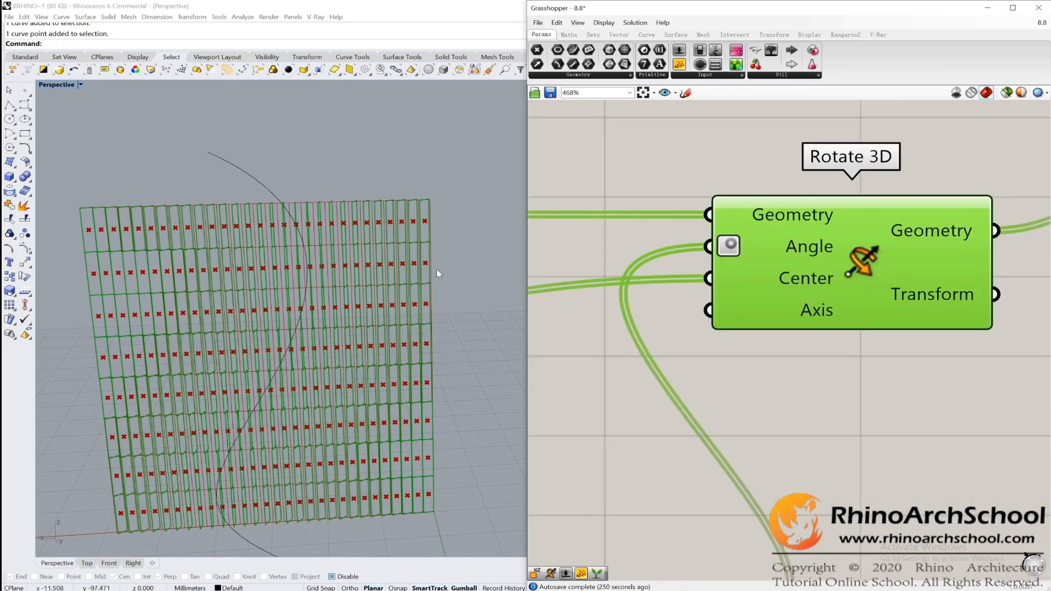
{"action": "scroll", "coordinate": [427, 229], "scroll_direction": "up", "scroll_amount": 2}
{"action": "scroll", "coordinate": [457, 202], "scroll_direction": "down", "scroll_amount": 3}
{"action": "left_click_drag", "start_coordinate": [466, 200], "coordinate": [587, 249]}
{"action": "scroll", "coordinate": [591, 256], "scroll_direction": "down", "scroll_amount": 3}
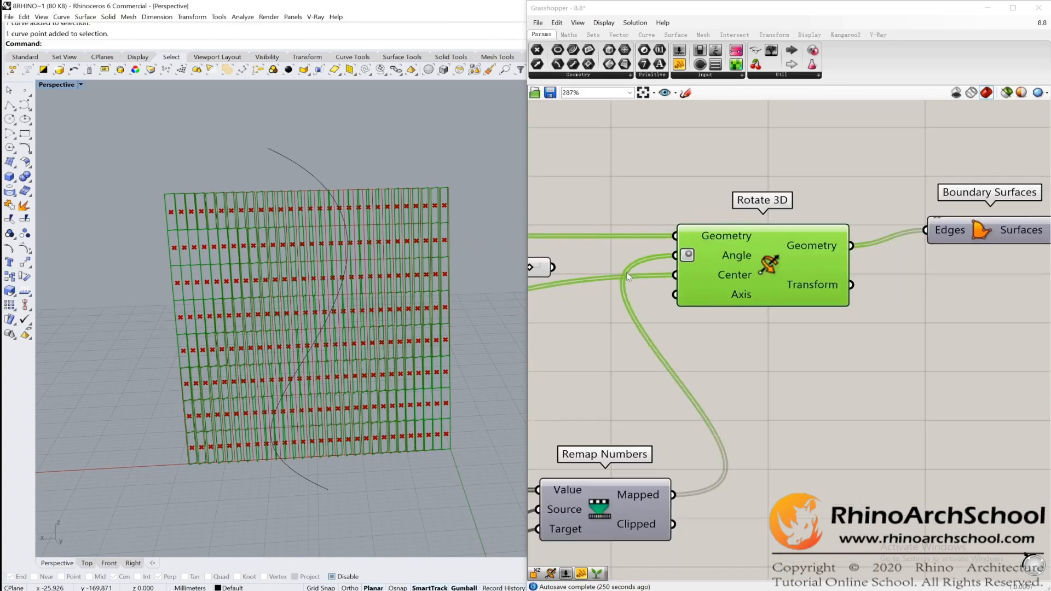
Trace the Center and Angle wires of Rotate 3D and check the Degrees option on its Angle input.
{"action": "right_click_drag", "start_coordinate": [570, 280], "coordinate": [862, 274]}
{"action": "scroll", "coordinate": [862, 274], "scroll_direction": "down", "scroll_amount": 3}
{"action": "right_click_drag", "start_coordinate": [797, 287], "coordinate": [853, 287]}
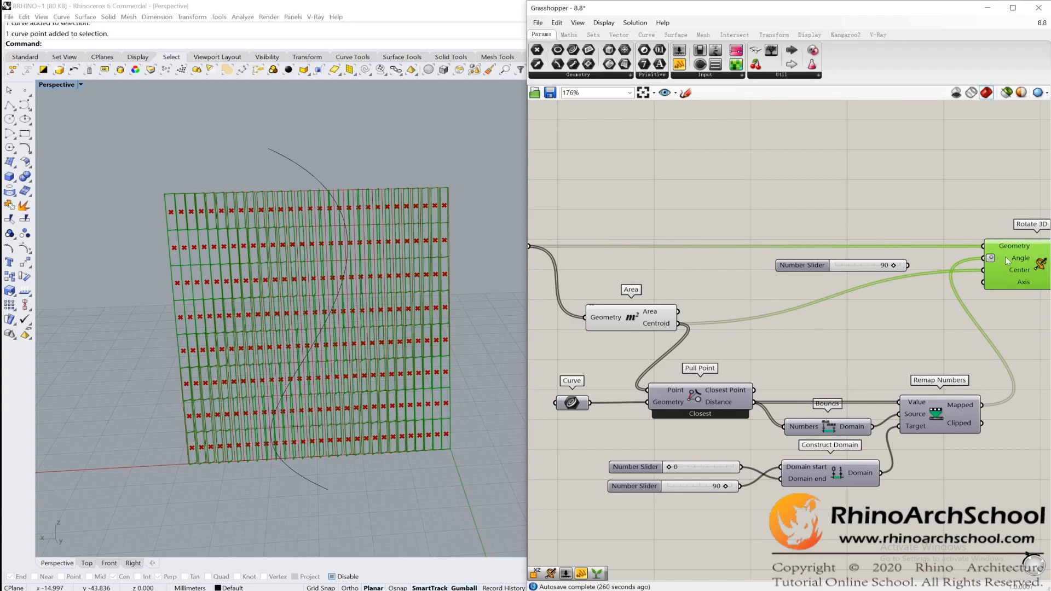
{"action": "scroll", "coordinate": [999, 256], "scroll_direction": "up", "scroll_amount": 5}
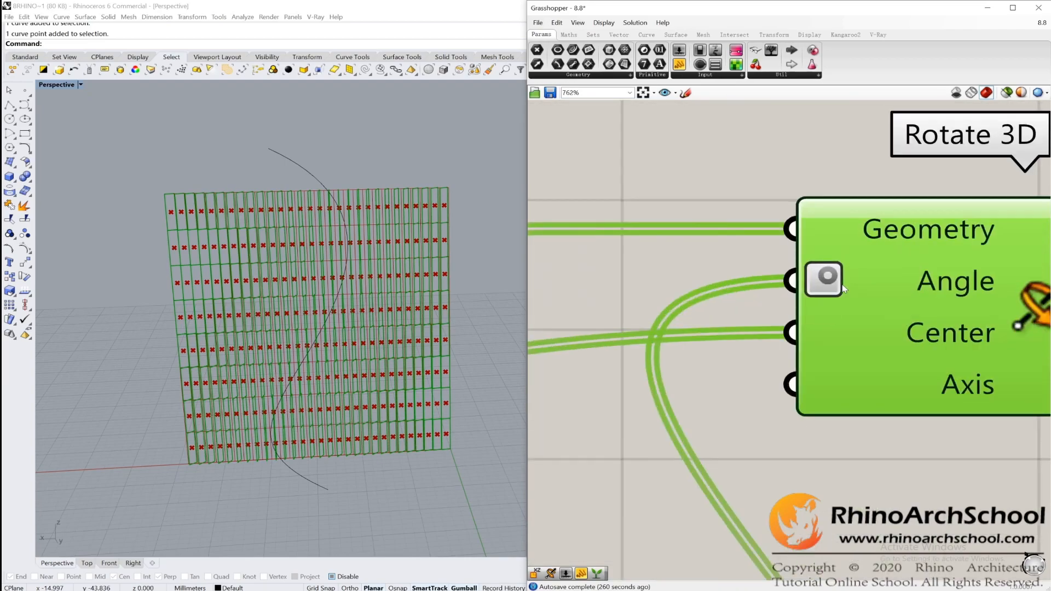
{"action": "right_click", "coordinate": [834, 282]}
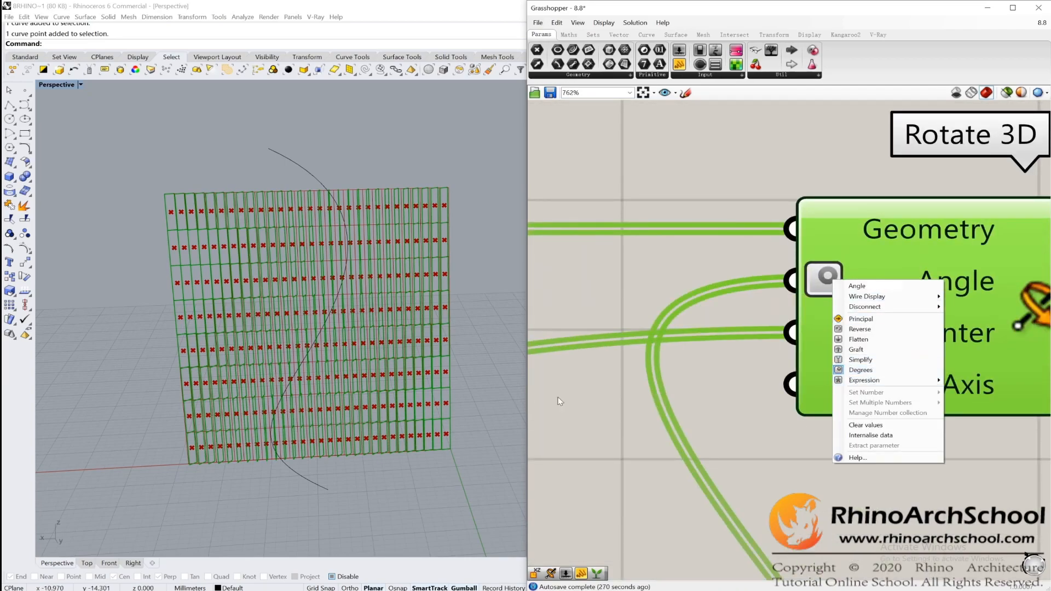
{"action": "left_click", "coordinate": [855, 370]}
Select the Pull Point component and examine its Point and Geometry inputs from Area and Curve.
{"action": "scroll", "coordinate": [589, 387], "scroll_direction": "down", "scroll_amount": 6}
{"action": "right_click_drag", "start_coordinate": [702, 329], "coordinate": [812, 286]}
{"action": "right_click_drag", "start_coordinate": [861, 110], "coordinate": [665, 550]}
{"action": "scroll", "coordinate": [774, 272], "scroll_direction": "down", "scroll_amount": 3}
{"action": "scroll", "coordinate": [774, 272], "scroll_direction": "down", "scroll_amount": 1}
{"action": "right_click_drag", "start_coordinate": [679, 501], "coordinate": [731, 333]}
{"action": "scroll", "coordinate": [743, 290], "scroll_direction": "up", "scroll_amount": 8}
{"action": "left_click", "coordinate": [732, 251]}
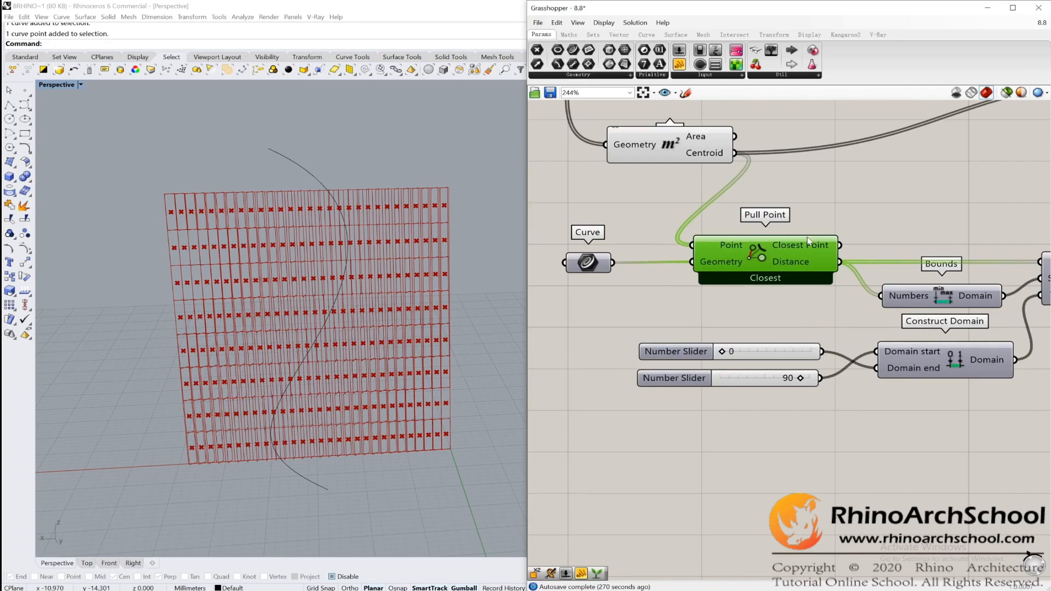
{"action": "scroll", "coordinate": [756, 222], "scroll_direction": "up", "scroll_amount": 2}
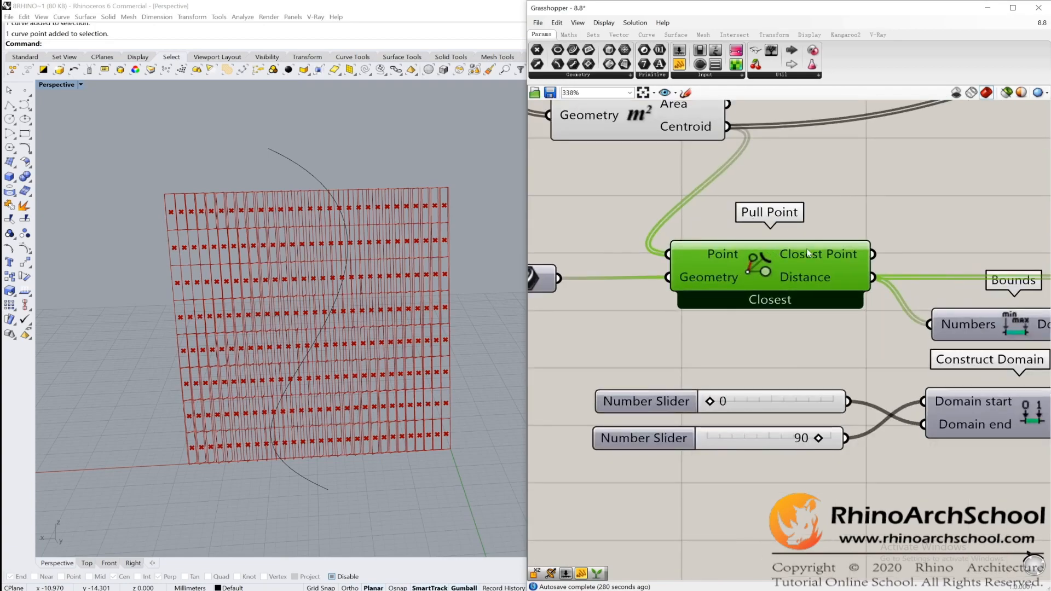
Turn on the preview of the Pull Point component and inspect its closest points along the attractor curve in the viewport.
{"action": "scroll", "coordinate": [397, 257], "scroll_direction": "up", "scroll_amount": 1}
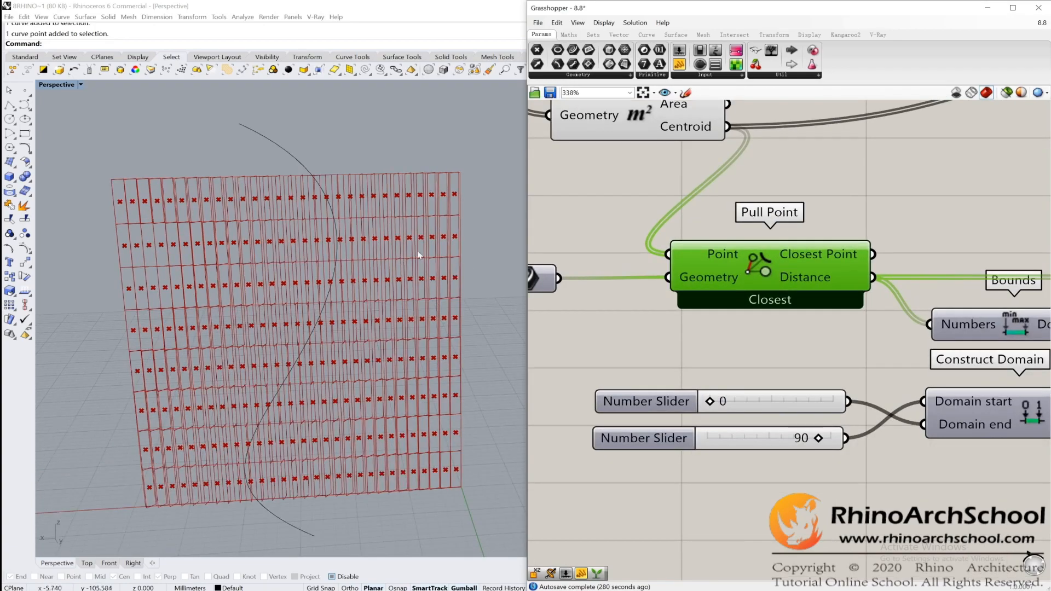
{"action": "right_click", "coordinate": [746, 258]}
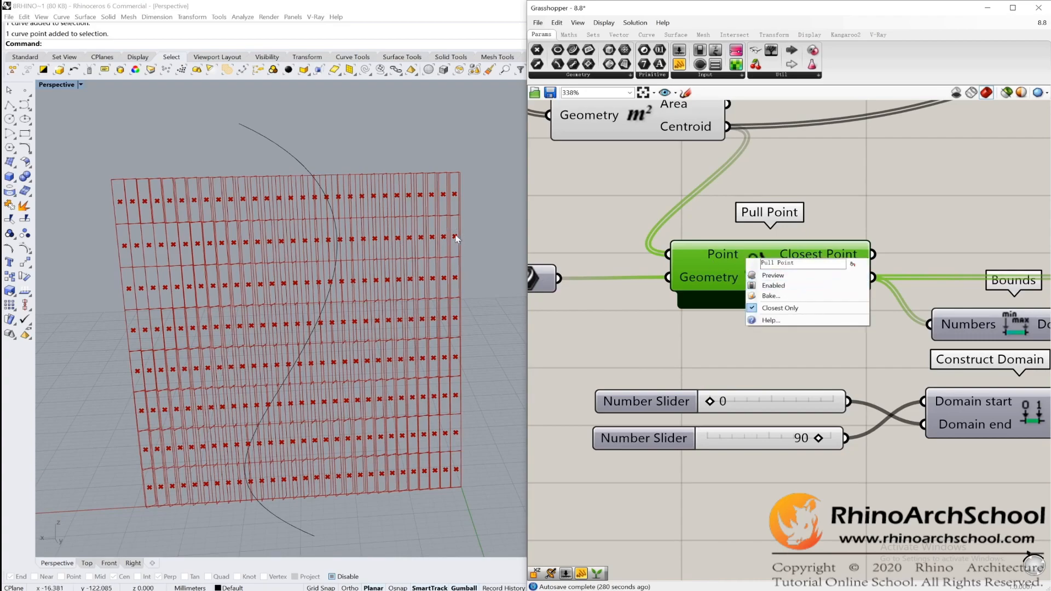
{"action": "left_click", "coordinate": [613, 247]}
{"action": "left_click", "coordinate": [747, 262]}
{"action": "right_click", "coordinate": [746, 260]}
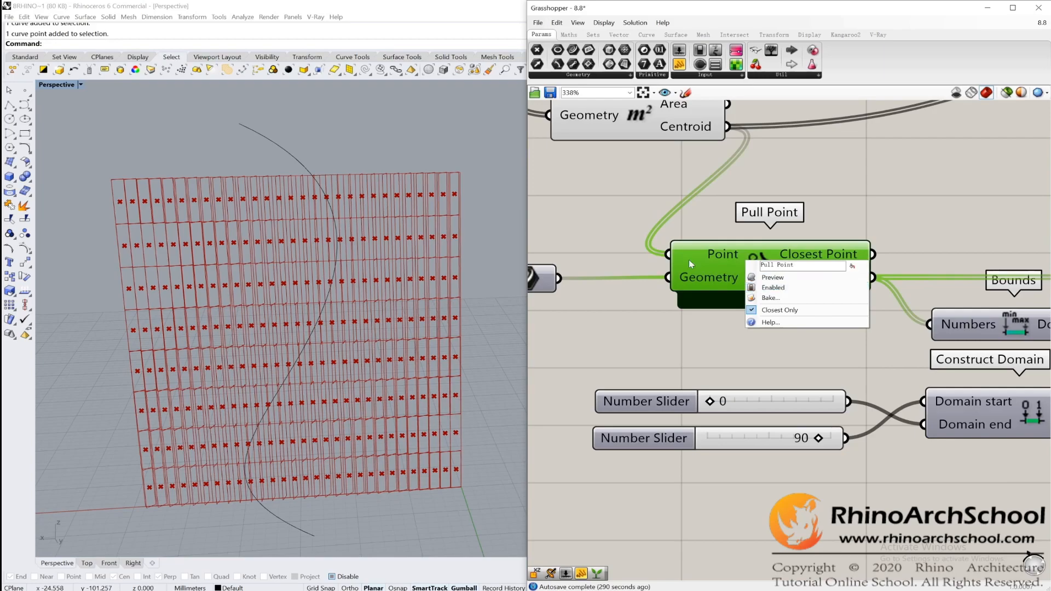
{"action": "middle_click", "coordinate": [689, 260]}
{"action": "left_click", "coordinate": [710, 240]}
{"action": "right_click_drag", "start_coordinate": [361, 295], "coordinate": [475, 231]}
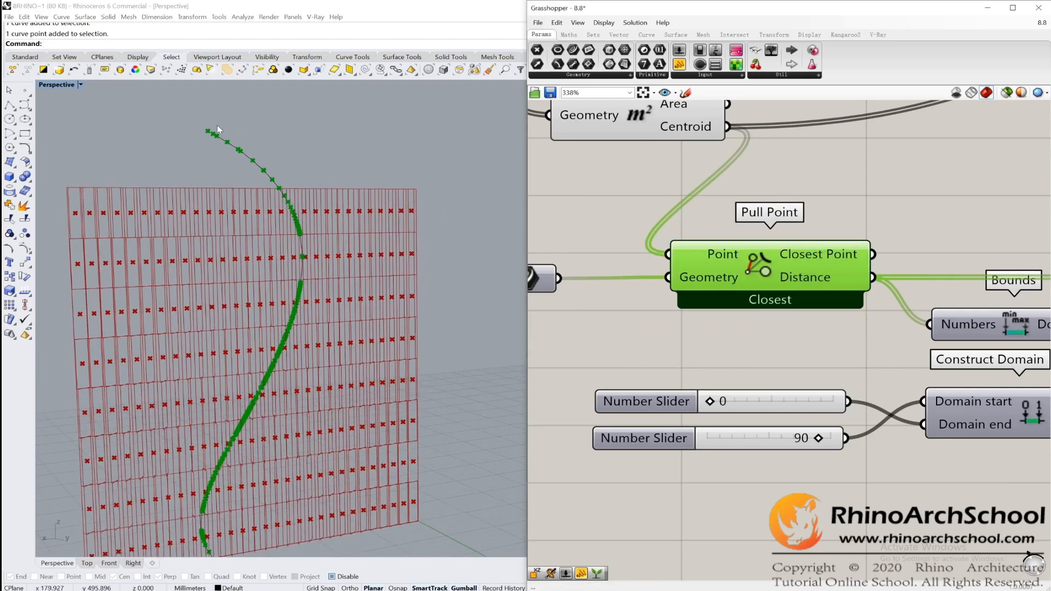
Select the Curve parameter feeding Pull Point and the attractor curve in the viewport to see how they correspond.
{"action": "scroll", "coordinate": [820, 317], "scroll_direction": "down", "scroll_amount": 2}
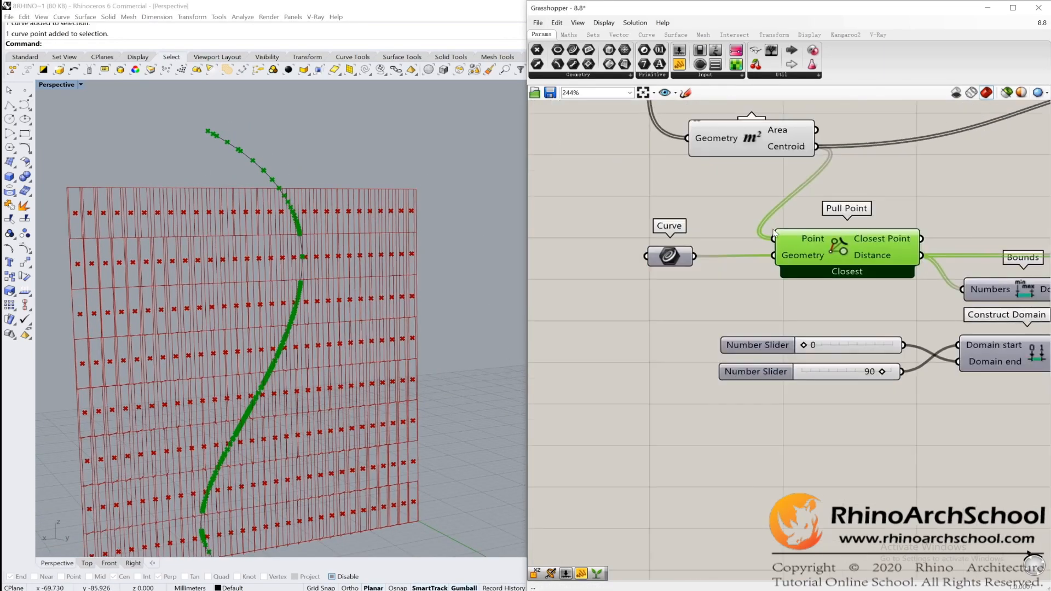
{"action": "scroll", "coordinate": [820, 317], "scroll_direction": "up", "scroll_amount": 1}
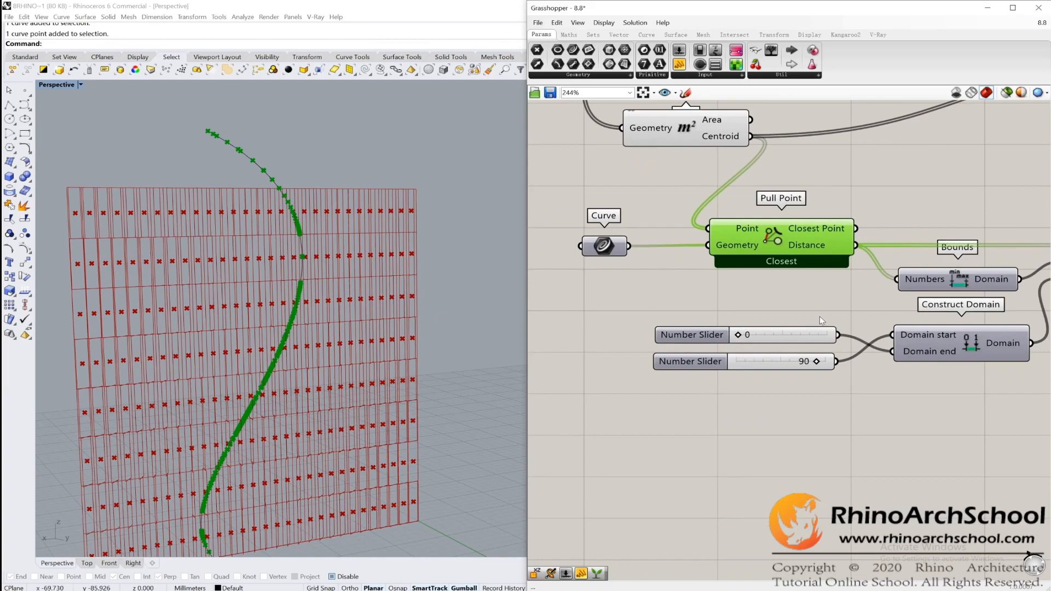
{"action": "left_click", "coordinate": [604, 246]}
{"action": "left_click", "coordinate": [268, 164]}
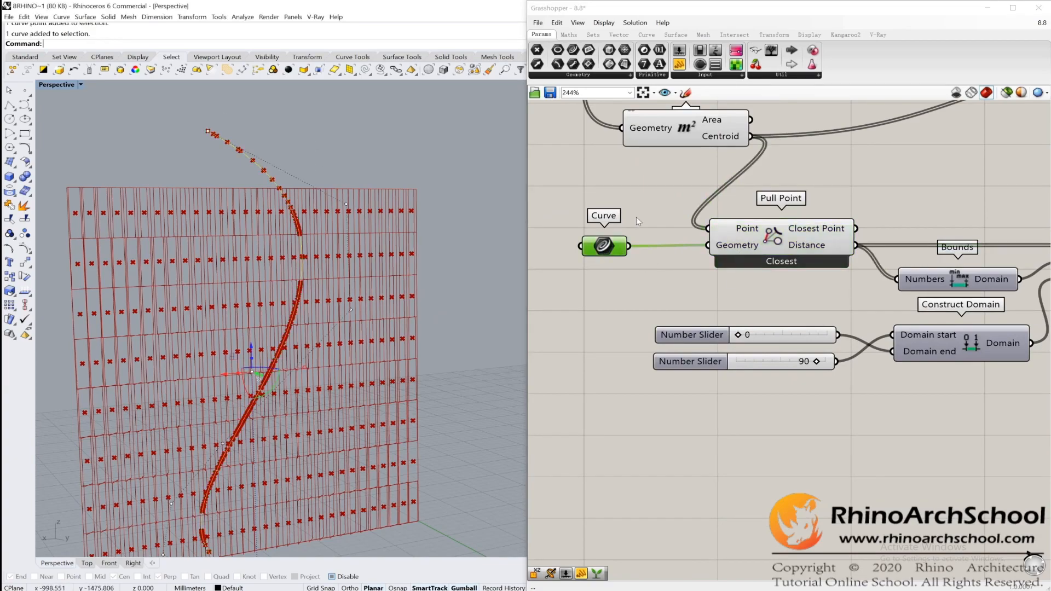
Examine how Bounds and Construct Domain supply the Source and Target inputs of Remap Numbers, and compare with the facade cells.
{"action": "right_click_drag", "start_coordinate": [885, 269], "coordinate": [707, 253]}
{"action": "scroll", "coordinate": [707, 253], "scroll_direction": "down", "scroll_amount": 1}
{"action": "scroll", "coordinate": [772, 257], "scroll_direction": "up", "scroll_amount": 1}
{"action": "left_click_drag", "start_coordinate": [949, 420], "coordinate": [768, 192]}
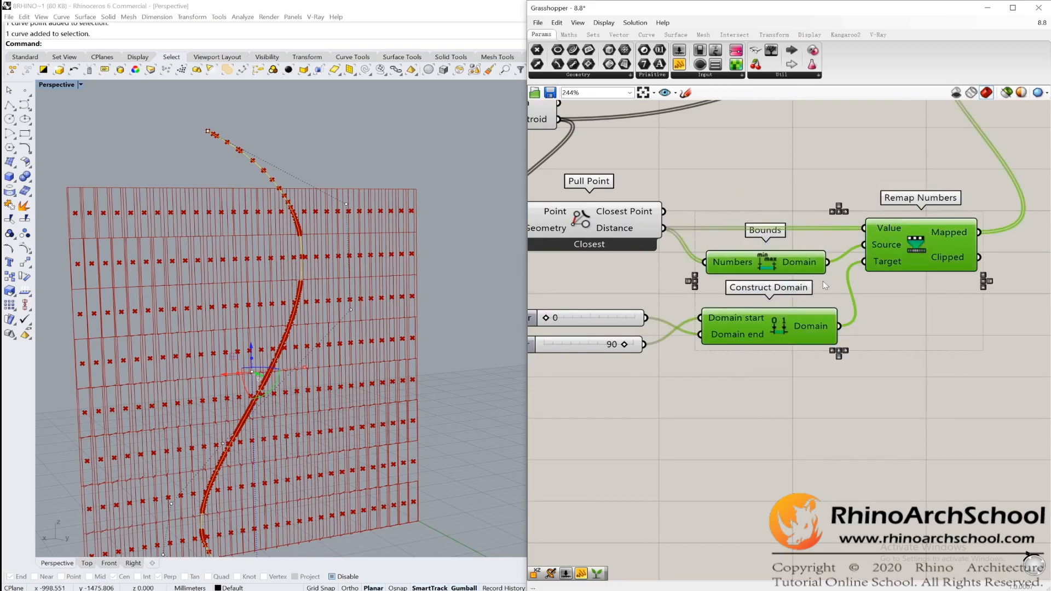
{"action": "right_click_drag", "start_coordinate": [484, 350], "coordinate": [450, 346]}
{"action": "left_click", "coordinate": [782, 376]}
{"action": "left_click", "coordinate": [920, 248]}
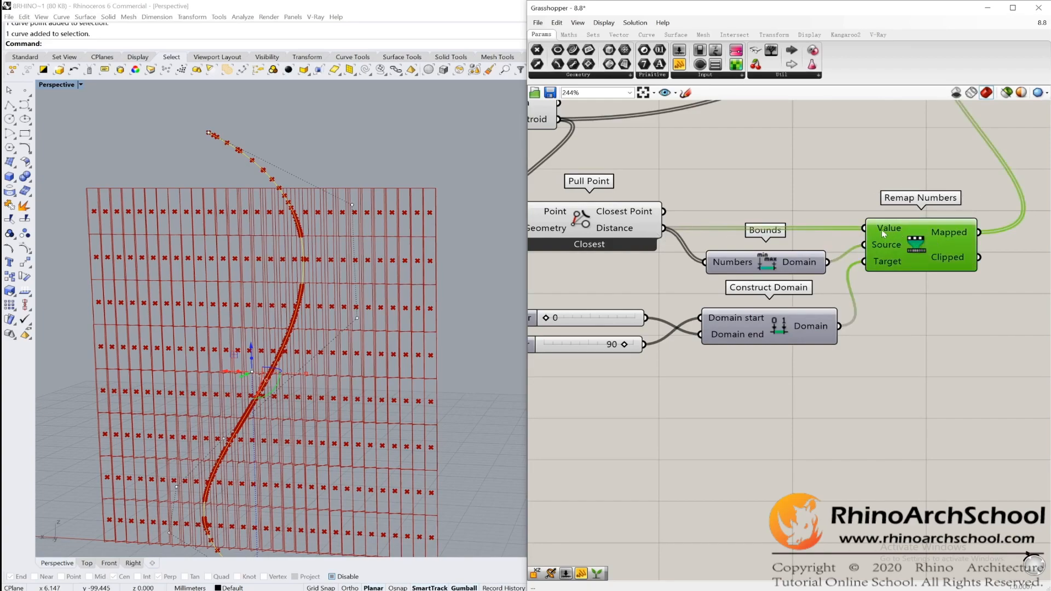
{"action": "mouse_move", "coordinate": [764, 259]}
{"action": "left_mouse_down"}
{"action": "mouse_move", "coordinate": [756, 268]}
{"action": "mouse_move", "coordinate": [761, 260]}
{"action": "left_mouse_up"}
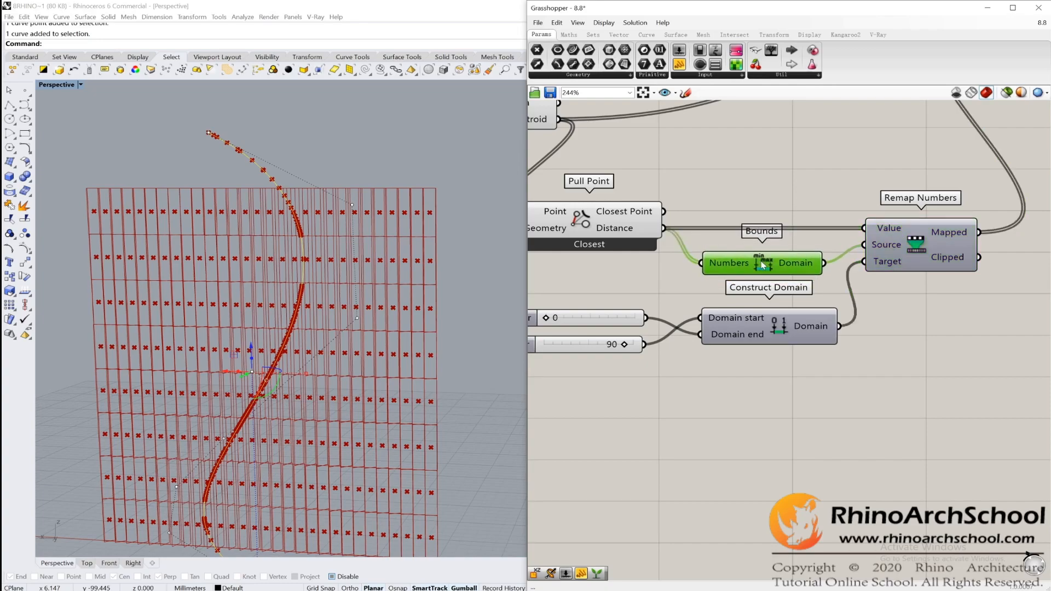
{"action": "right_click_drag", "start_coordinate": [402, 276], "coordinate": [445, 286]}
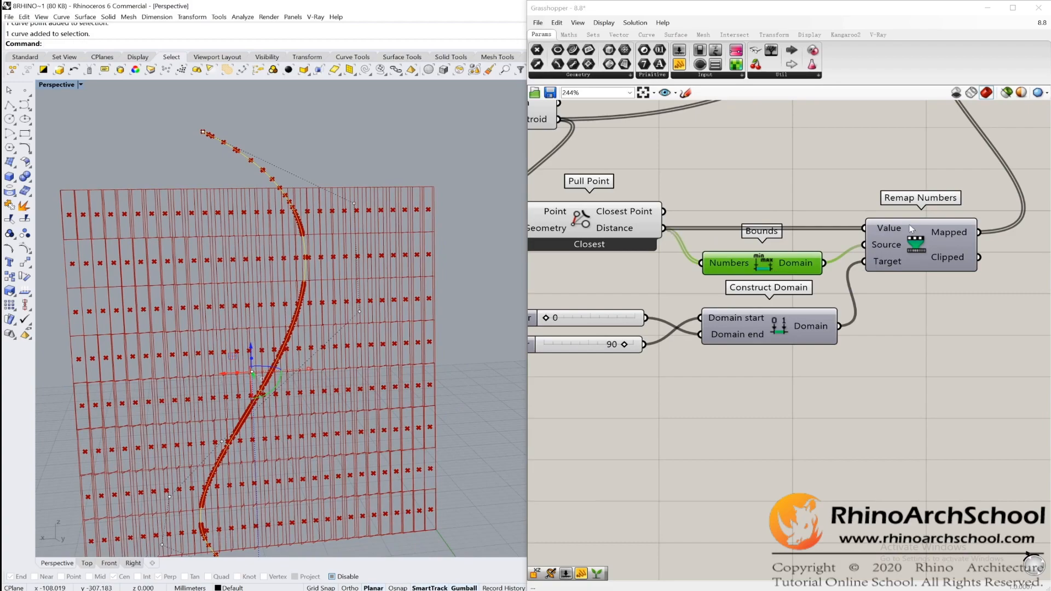
Add a Panel above Bounds, connect Pull Point's Distance output to it, and look through the listed distances.
{"action": "left_click", "coordinate": [679, 75]}
{"action": "left_click", "coordinate": [680, 65]}
{"action": "left_click", "coordinate": [772, 152]}
{"action": "left_click_drag", "start_coordinate": [666, 227], "coordinate": [723, 154]}
{"action": "mouse_move", "coordinate": [845, 127]}
{"action": "left_mouse_down"}
{"action": "mouse_move", "coordinate": [848, 187]}
{"action": "mouse_move", "coordinate": [854, 143]}
{"action": "left_mouse_up"}
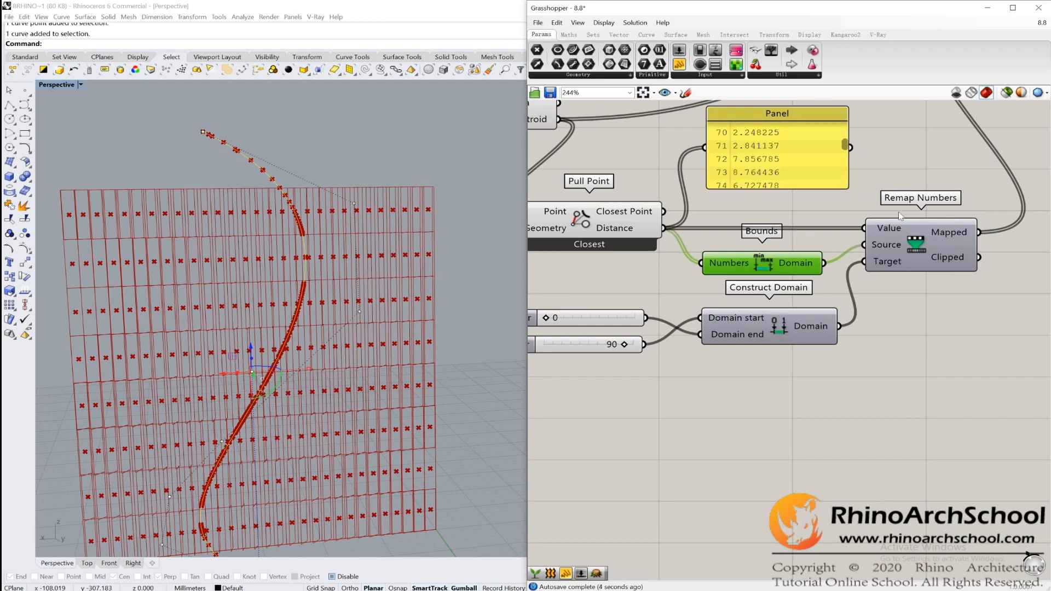
Rewire Construct Domain so the 0 slider feeds Domain start and the 90 slider feeds Domain end.
{"action": "left_click_drag", "start_coordinate": [742, 333], "coordinate": [741, 347]}
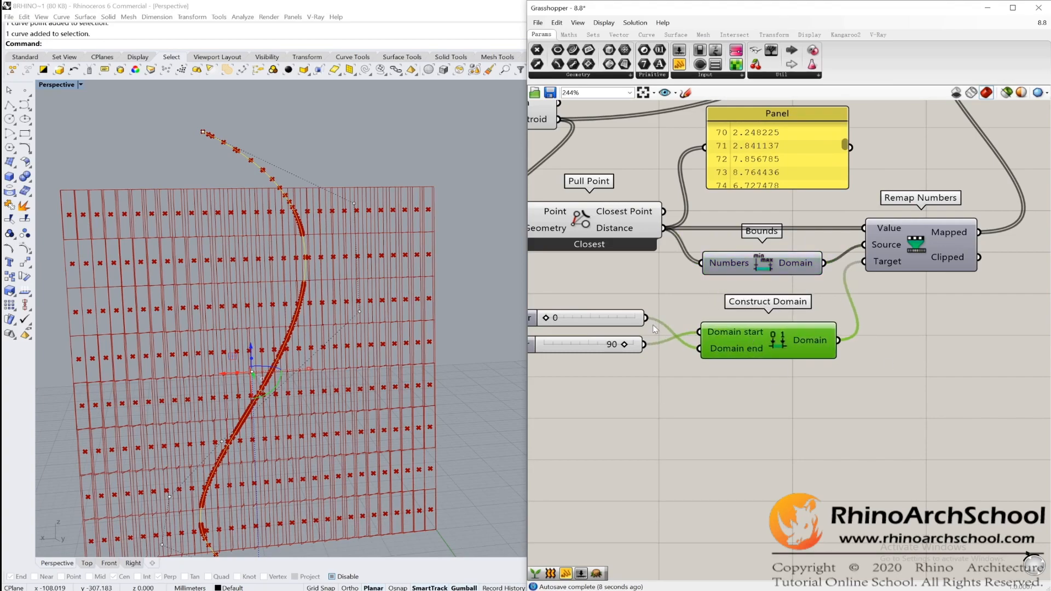
{"action": "left_click_drag", "start_coordinate": [646, 317], "coordinate": [702, 332]}
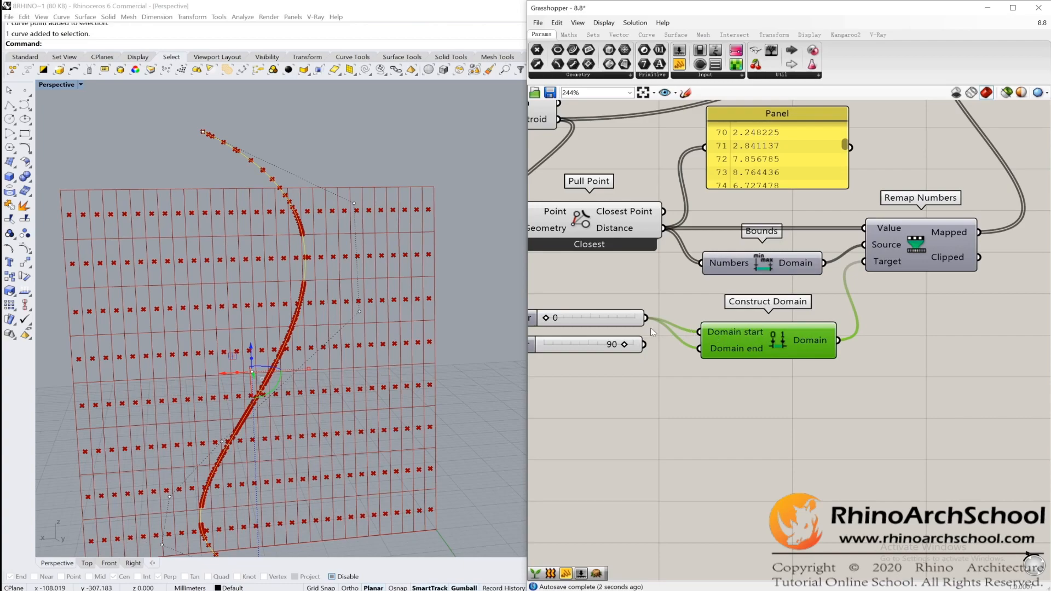
{"action": "left_click_drag", "start_coordinate": [645, 345], "coordinate": [700, 349]}
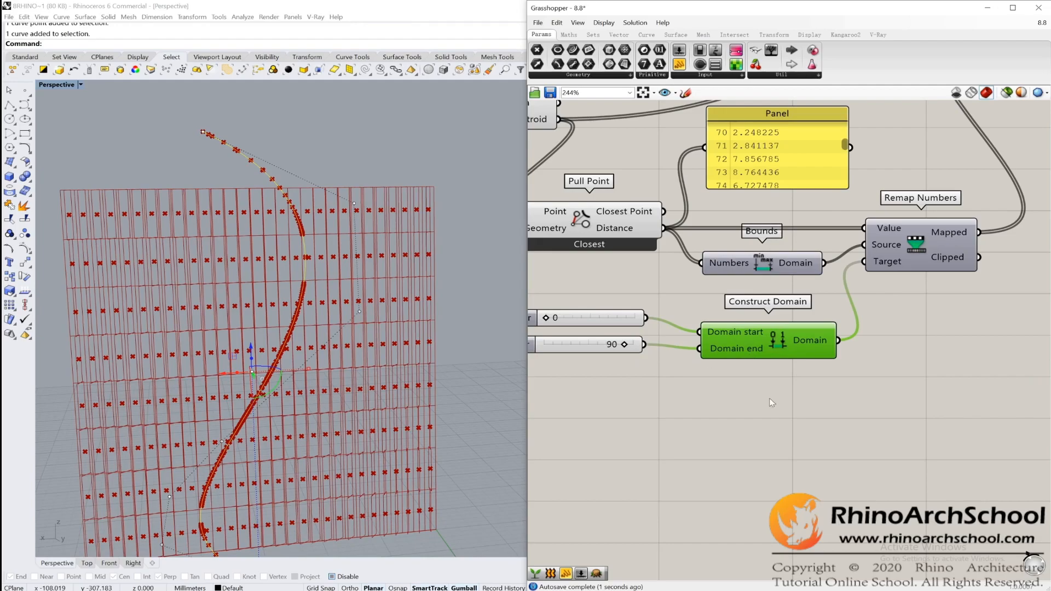
{"action": "left_click", "coordinate": [620, 327]}
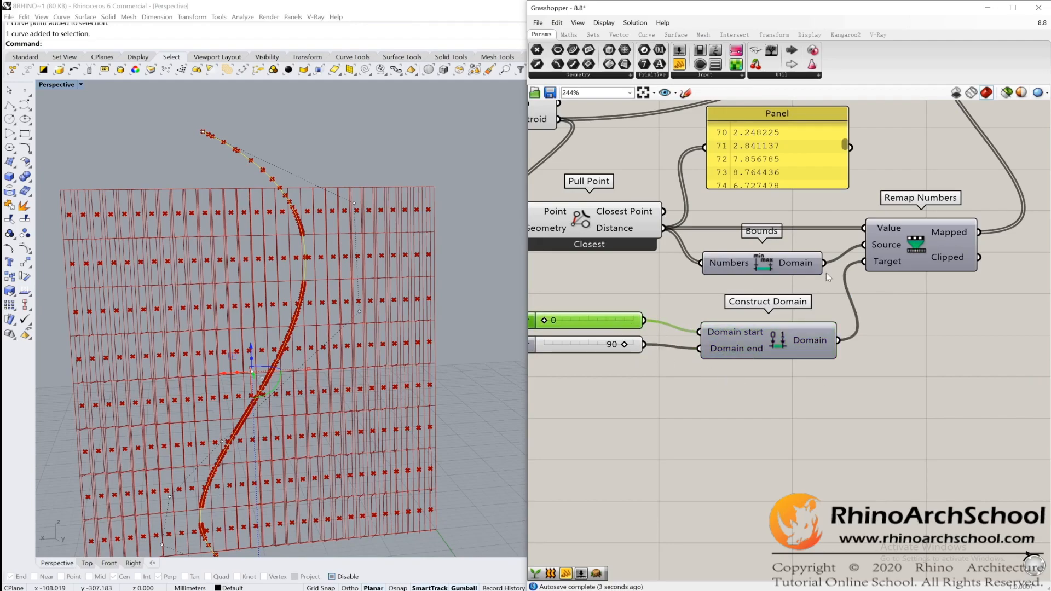
Turn on the preview of the attractor definition's components from Pull Point through Rotate 3D and Boundary Surfaces.
{"action": "scroll", "coordinate": [826, 272], "scroll_direction": "down", "scroll_amount": 5}
{"action": "left_click_drag", "start_coordinate": [1034, 369], "coordinate": [638, 135]}
{"action": "middle_click", "coordinate": [866, 165]}
{"action": "left_click", "coordinate": [897, 137]}
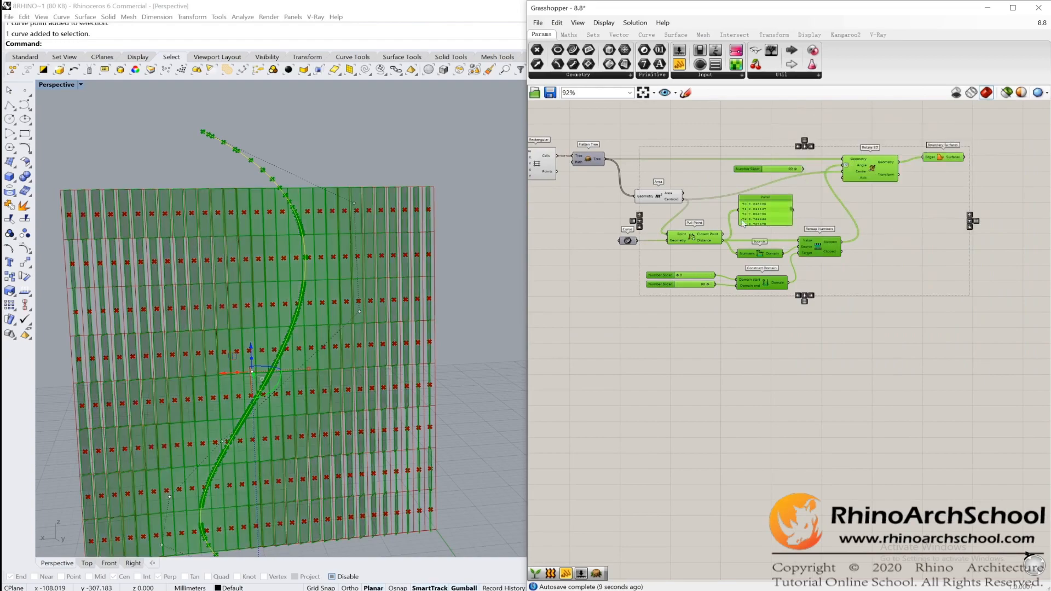
{"action": "left_click", "coordinate": [848, 347]}
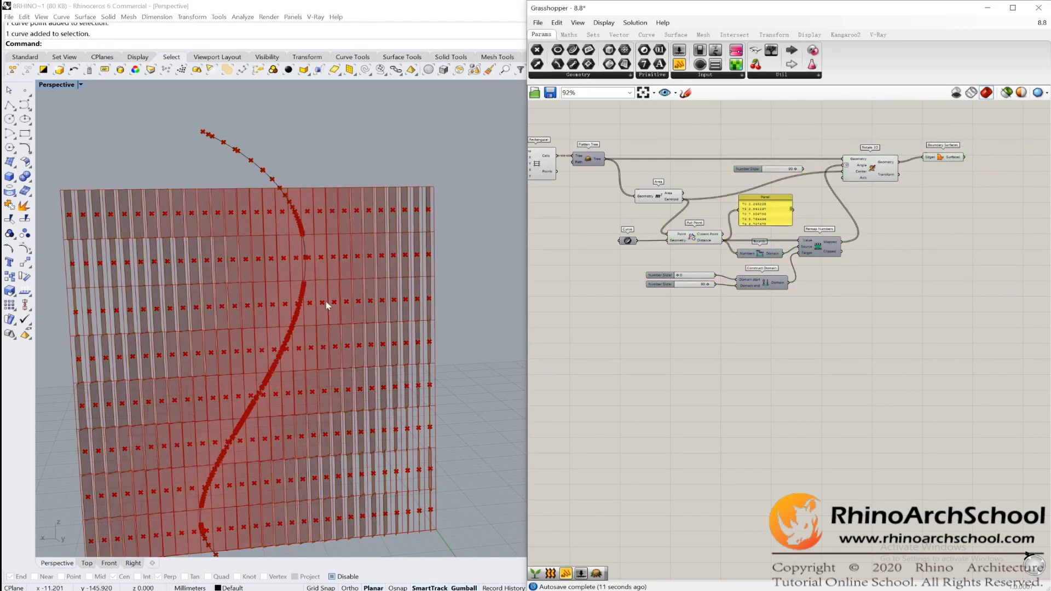
Inspect the rotated facade surfaces around the attractor curve from near and far, and select the curve in the viewport.
{"action": "scroll", "coordinate": [168, 305], "scroll_direction": "down", "scroll_amount": 2}
{"action": "right_click_drag", "start_coordinate": [167, 301], "coordinate": [185, 285]}
{"action": "scroll", "coordinate": [130, 288], "scroll_direction": "up", "scroll_amount": 5}
{"action": "scroll", "coordinate": [112, 268], "scroll_direction": "down", "scroll_amount": 5}
{"action": "left_click_drag", "start_coordinate": [120, 181], "coordinate": [102, 286]}
{"action": "left_click_drag", "start_coordinate": [71, 326], "coordinate": [67, 327]}
{"action": "right_click_drag", "start_coordinate": [268, 333], "coordinate": [230, 342]}
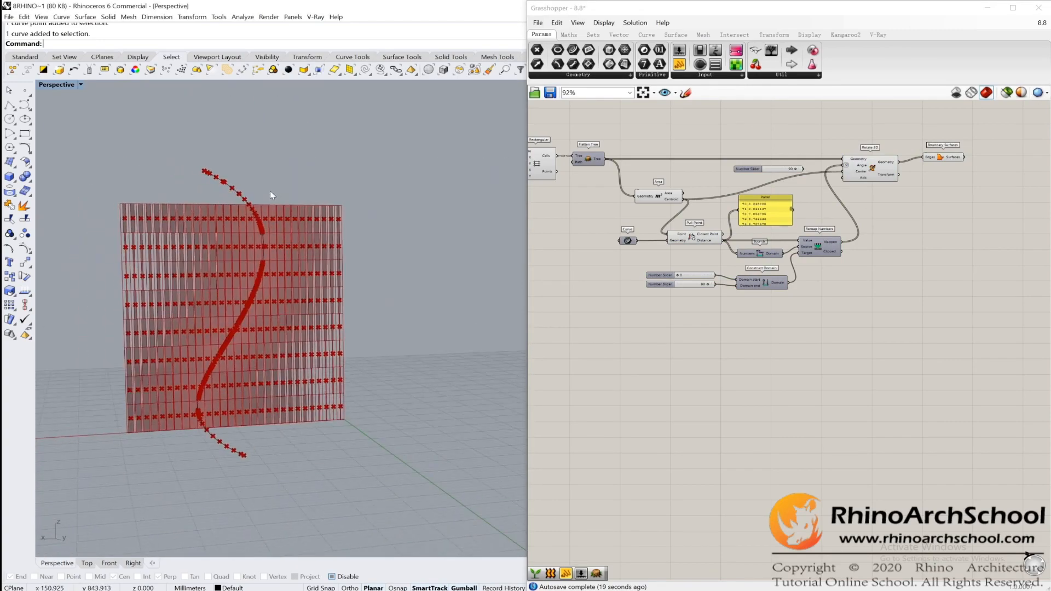
{"action": "scroll", "coordinate": [268, 200], "scroll_direction": "up", "scroll_amount": 2}
{"action": "left_click_drag", "start_coordinate": [166, 200], "coordinate": [164, 202]}
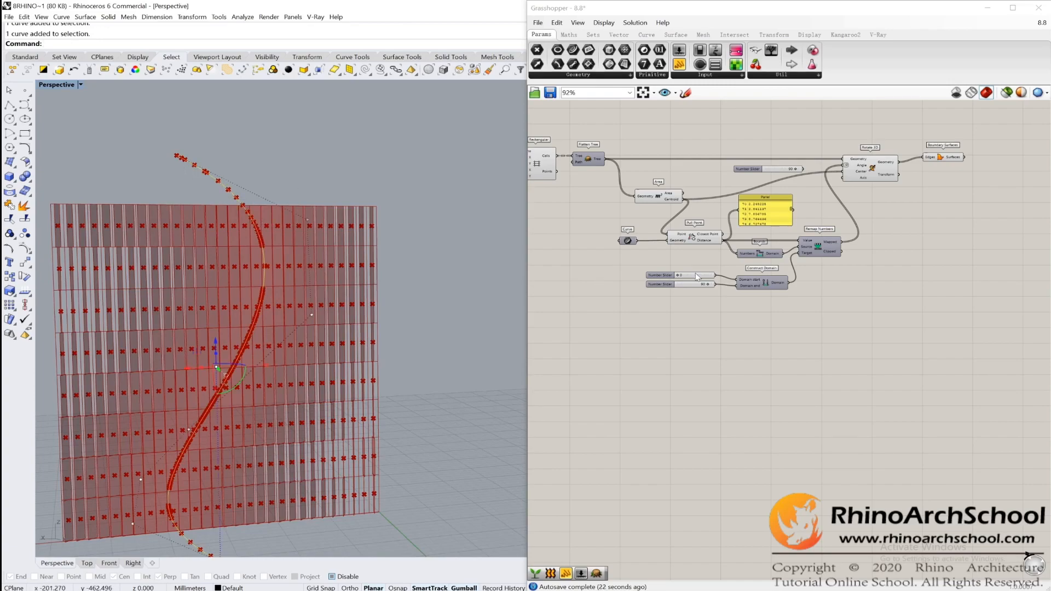
Swap the Construct Domain inputs so the 90 slider feeds Domain start and the 0 slider feeds Domain end, and inspect the facade.
{"action": "scroll", "coordinate": [734, 305], "scroll_direction": "up", "scroll_amount": 5}
{"action": "left_click_drag", "start_coordinate": [774, 273], "coordinate": [801, 291]}
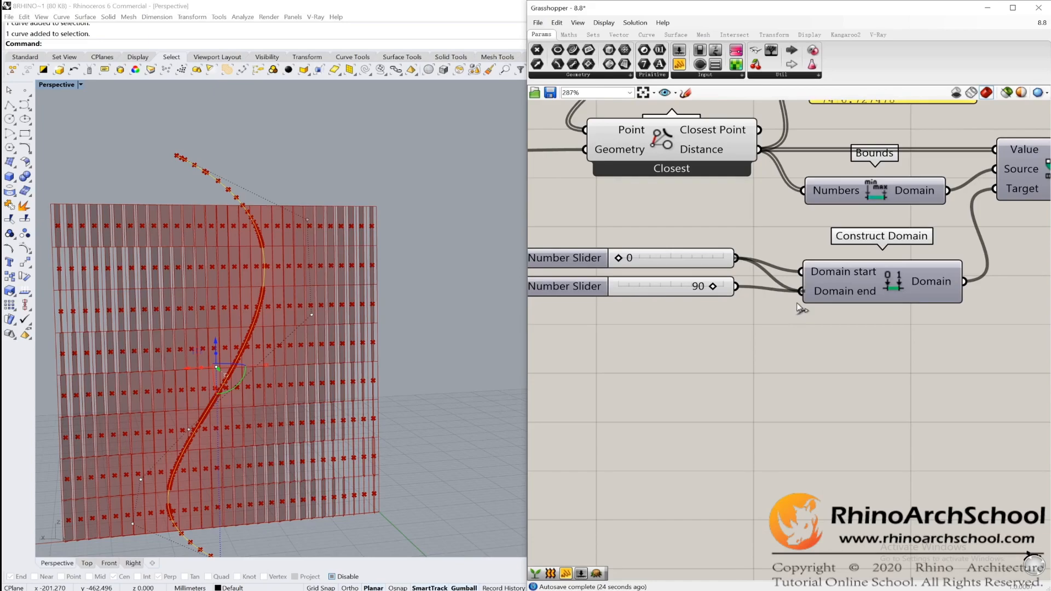
{"action": "left_click_drag", "start_coordinate": [735, 286], "coordinate": [801, 272]}
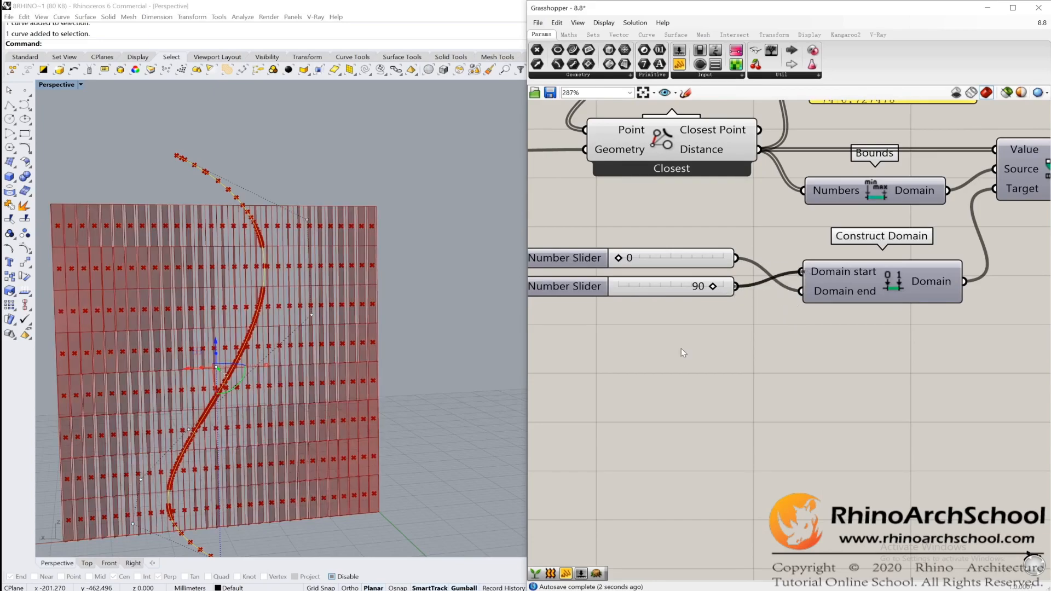
{"action": "scroll", "coordinate": [372, 362], "scroll_direction": "down", "scroll_amount": 3}
{"action": "right_click_drag", "start_coordinate": [372, 361], "coordinate": [342, 395]}
{"action": "scroll", "coordinate": [290, 393], "scroll_direction": "up", "scroll_amount": 4}
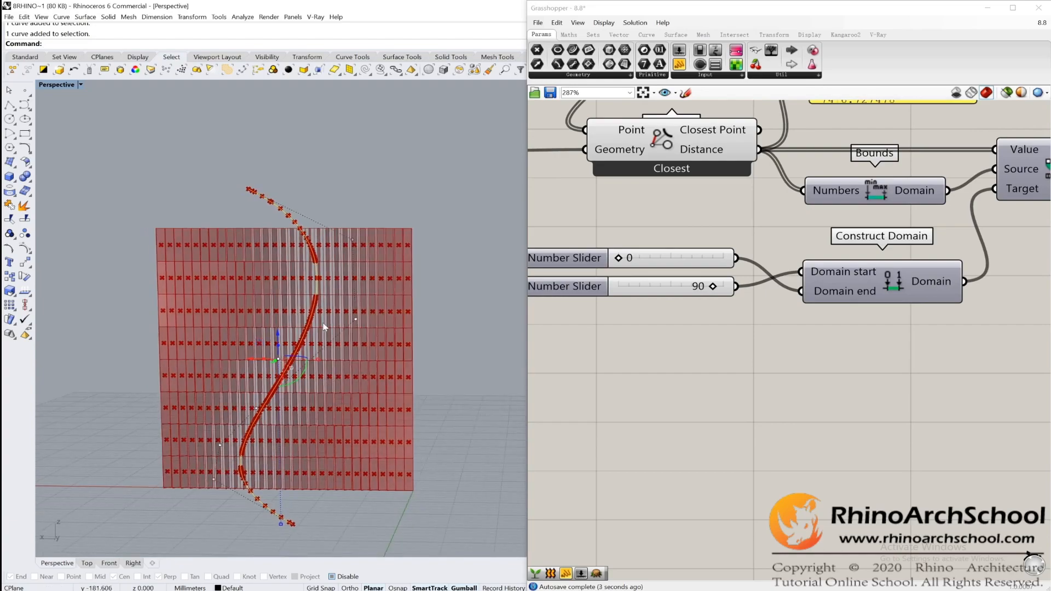
{"action": "scroll", "coordinate": [803, 307], "scroll_direction": "down", "scroll_amount": 3}
{"action": "right_click_drag", "start_coordinate": [956, 256], "coordinate": [893, 382]}
{"action": "scroll", "coordinate": [894, 385], "scroll_direction": "down", "scroll_amount": 5}
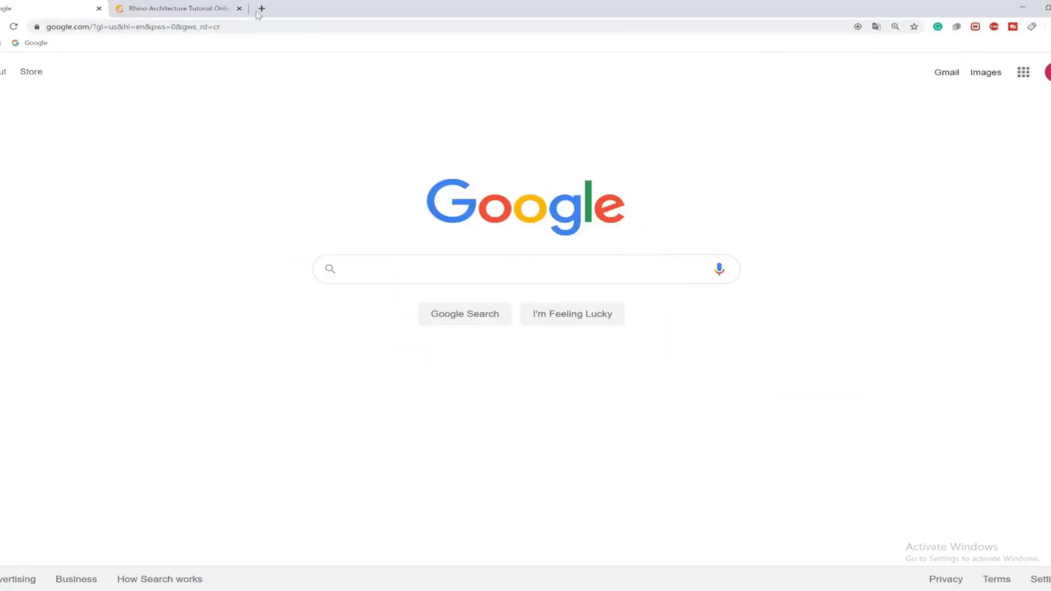
Switch to the web browser and open rhinoarchschool.com.
{"action": "left_click", "coordinate": [241, 26]}
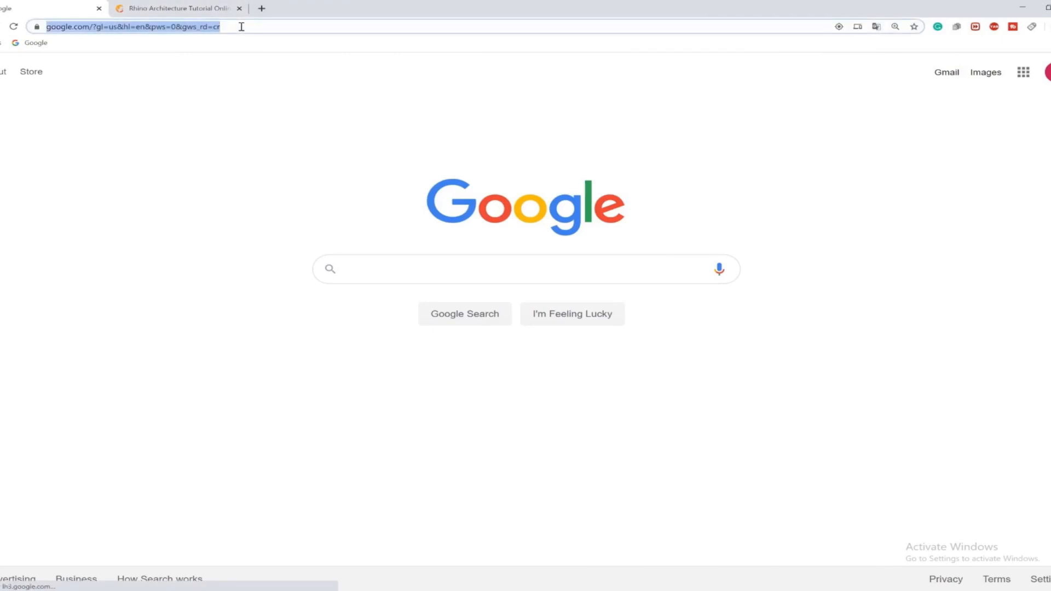
{"action": "type", "text": "rhinoarchschool.com"}
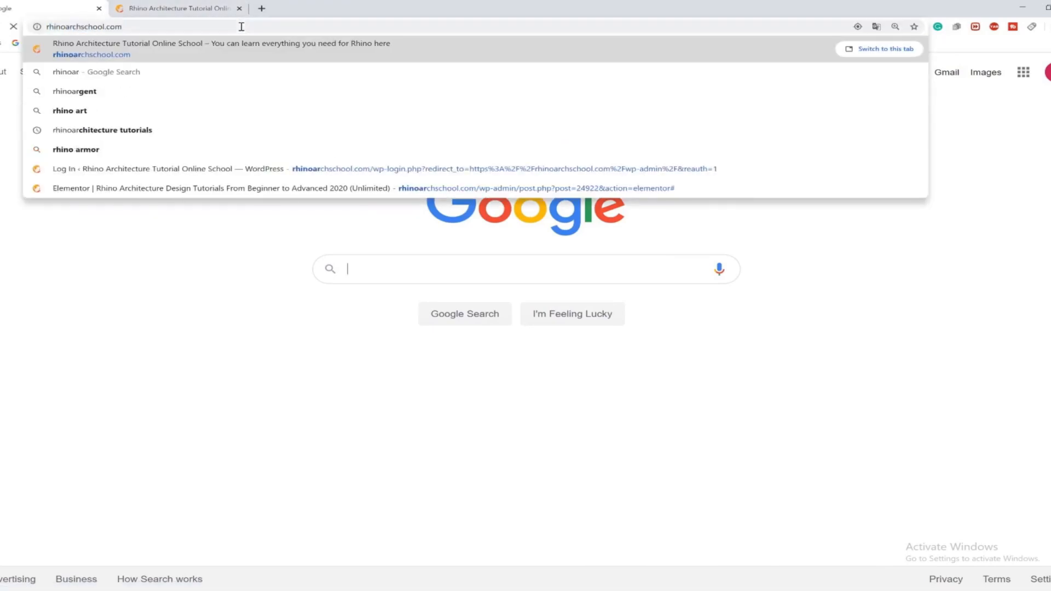
{"action": "key", "text": "Return"}
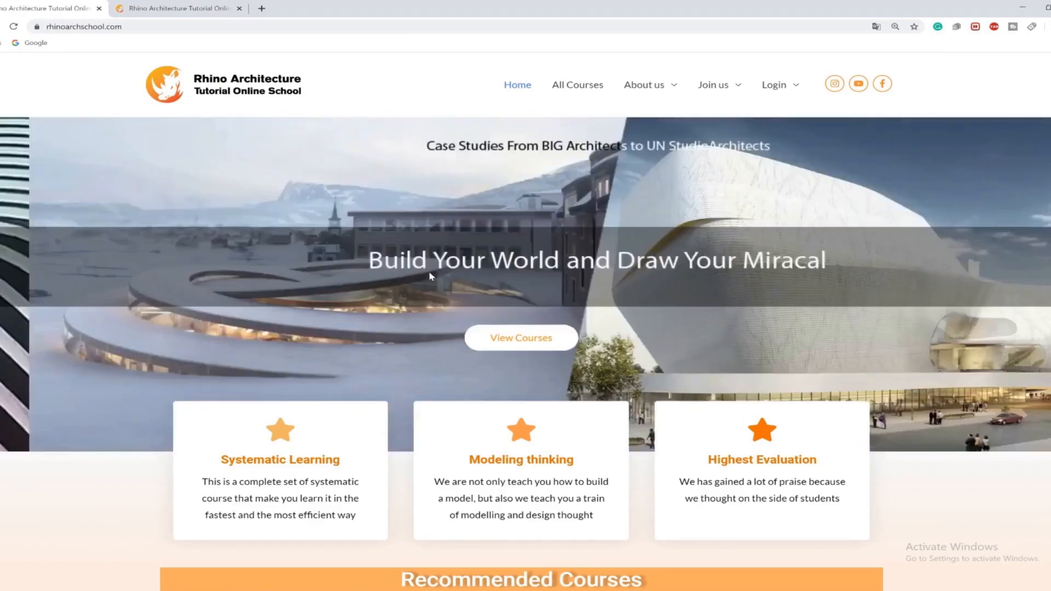
Compare the Unlimited and Monthly Rhino Architecture Design Tutorials among the recommended courses, and open the Unlimited course page.
{"action": "scroll", "coordinate": [430, 275], "scroll_direction": "down", "scroll_amount": 5}
{"action": "scroll", "coordinate": [430, 272], "scroll_direction": "down", "scroll_amount": 2}
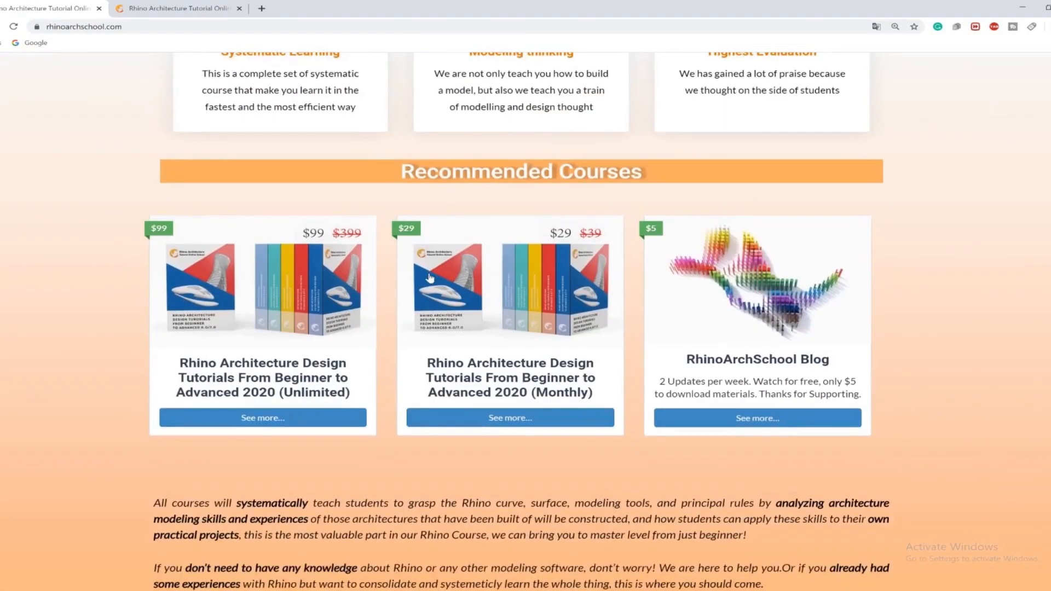
{"action": "left_click_drag", "start_coordinate": [352, 392], "coordinate": [282, 392]}
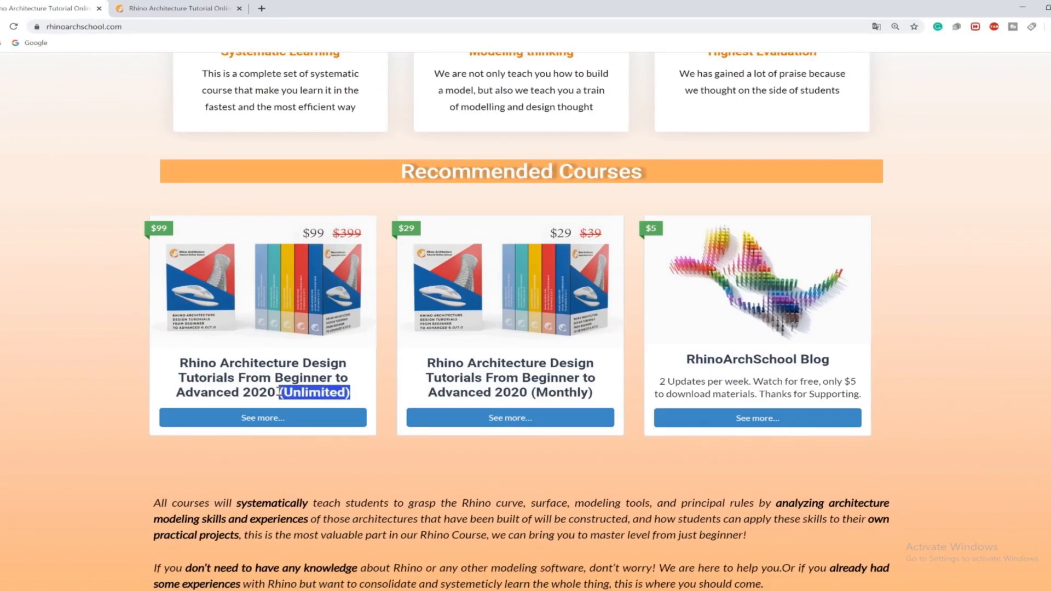
{"action": "left_click", "coordinate": [304, 393]}
{"action": "left_click_drag", "start_coordinate": [614, 396], "coordinate": [546, 392]}
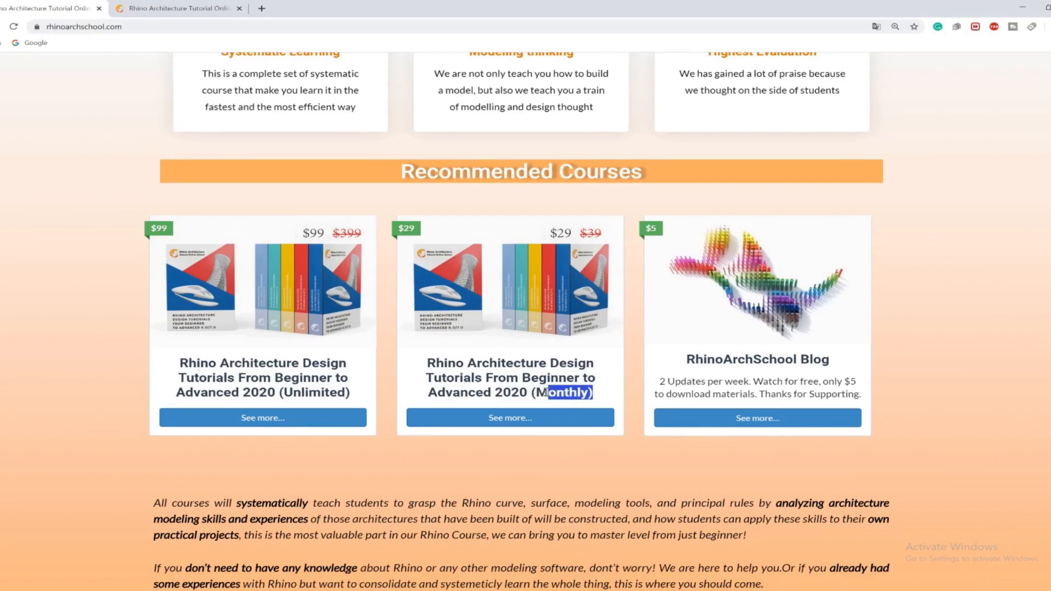
{"action": "left_click", "coordinate": [502, 392]}
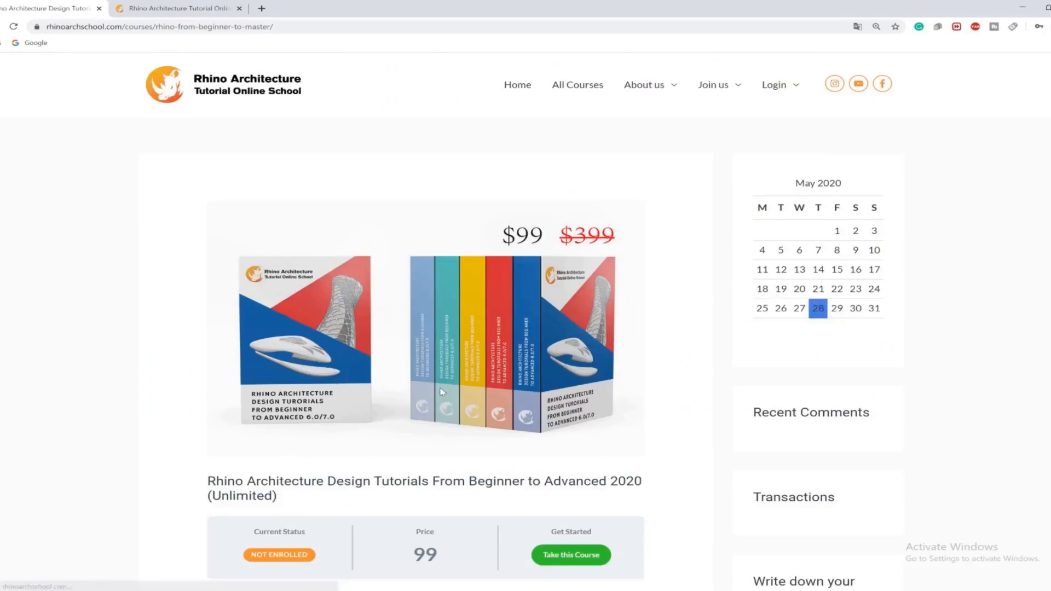
Show the materials of the Unlimited course and look through its lesson list.
{"action": "scroll", "coordinate": [561, 375], "scroll_direction": "down", "scroll_amount": 4}
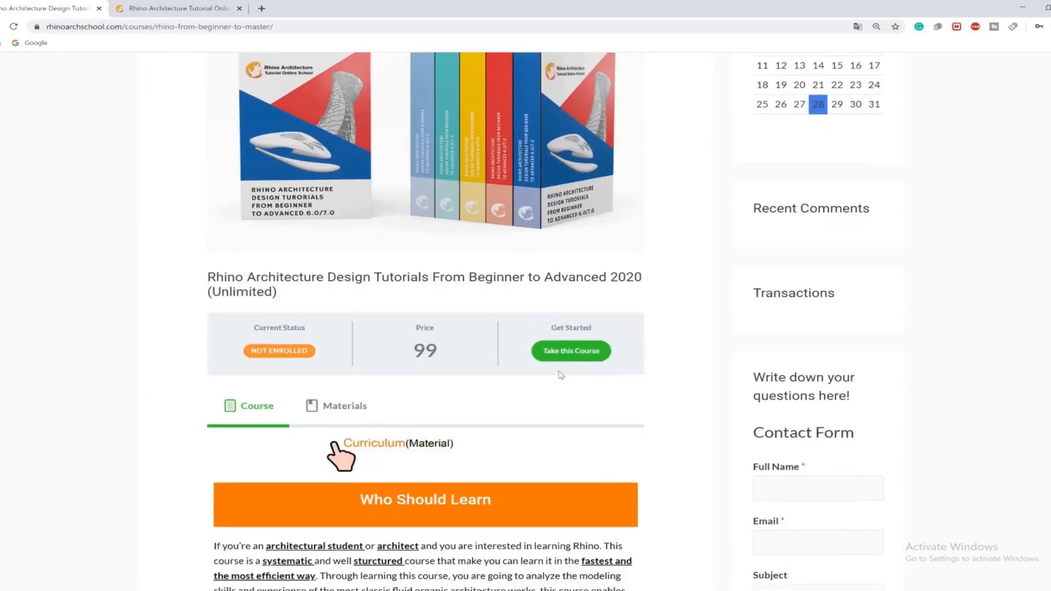
{"action": "left_click", "coordinate": [351, 410]}
{"action": "scroll", "coordinate": [372, 444], "scroll_direction": "down", "scroll_amount": 9}
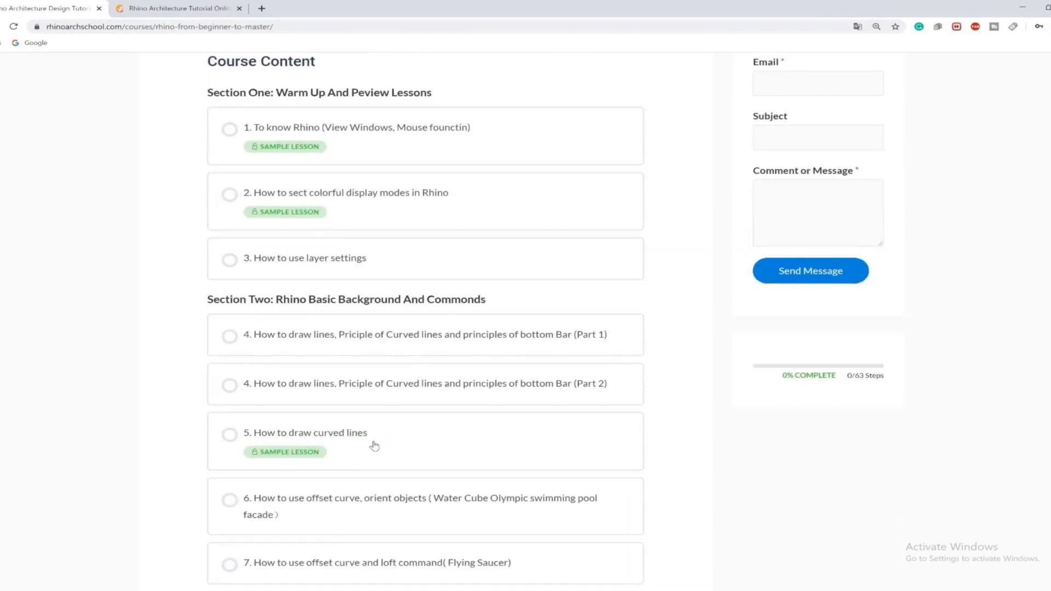
Return to the Unlimited course's description and look through its introduction and architectural modeling examples down to the Grasshopper Trailer section.
{"action": "scroll", "coordinate": [372, 446], "scroll_direction": "up", "scroll_amount": 8}
{"action": "left_click", "coordinate": [256, 366]}
{"action": "scroll", "coordinate": [257, 364], "scroll_direction": "down", "scroll_amount": 11}
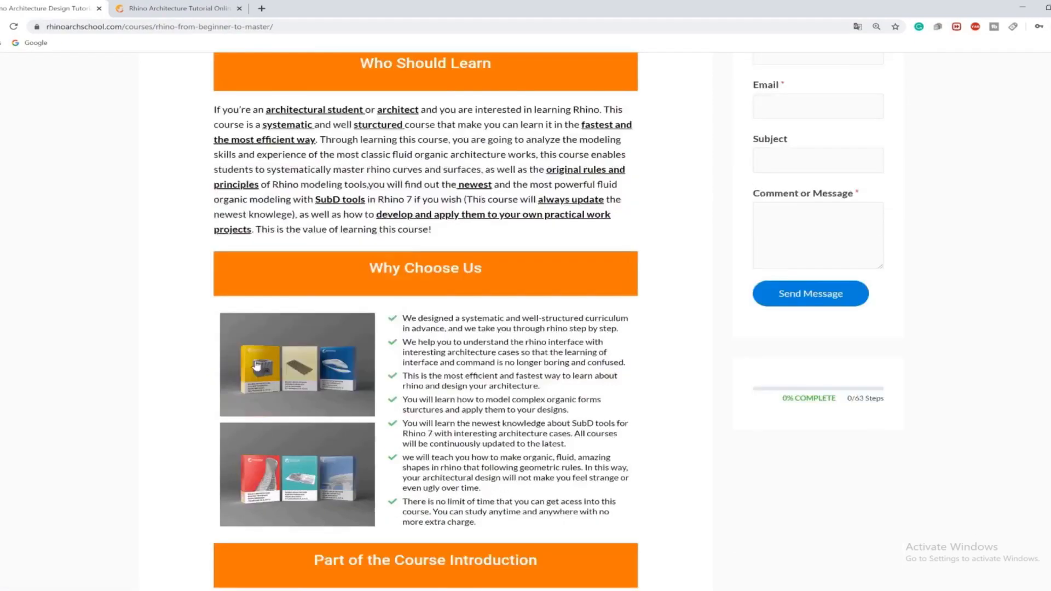
{"action": "scroll", "coordinate": [257, 365], "scroll_direction": "down", "scroll_amount": 3}
{"action": "scroll", "coordinate": [257, 365], "scroll_direction": "down", "scroll_amount": 20}
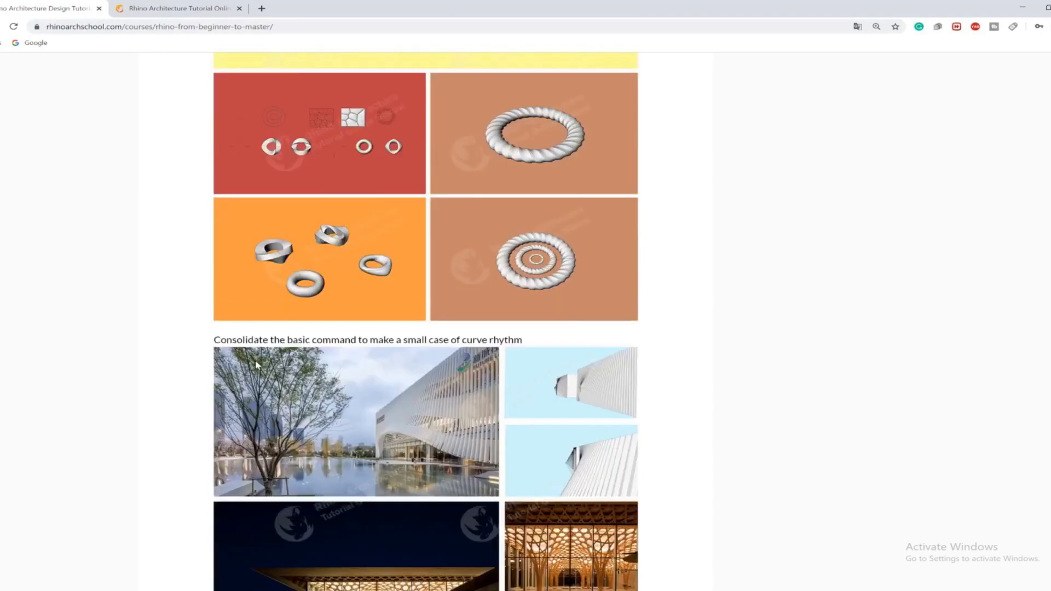
{"action": "scroll", "coordinate": [257, 366], "scroll_direction": "down", "scroll_amount": 6}
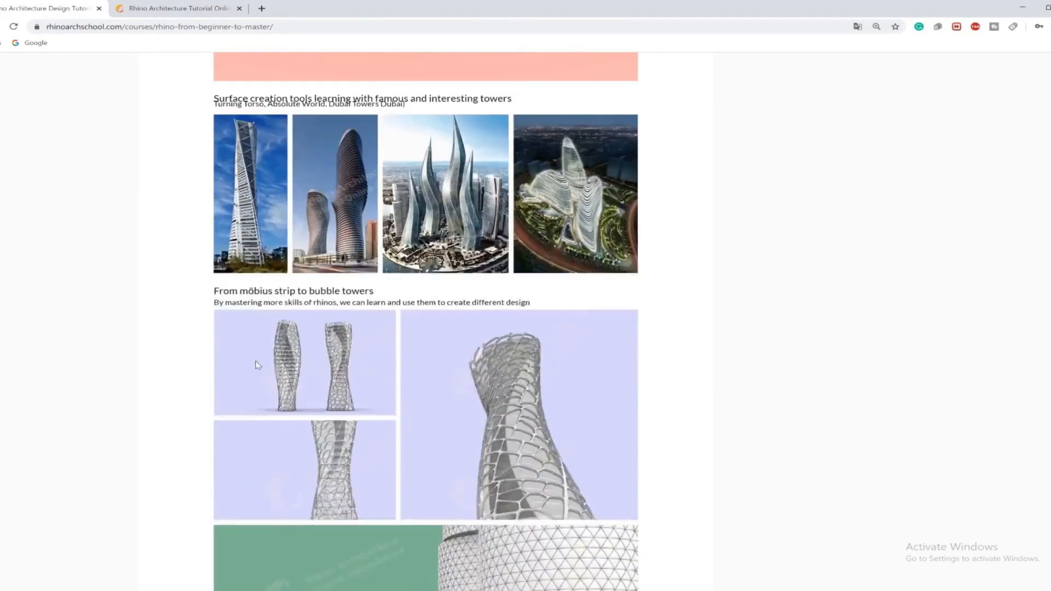
{"action": "scroll", "coordinate": [257, 366], "scroll_direction": "down", "scroll_amount": 20}
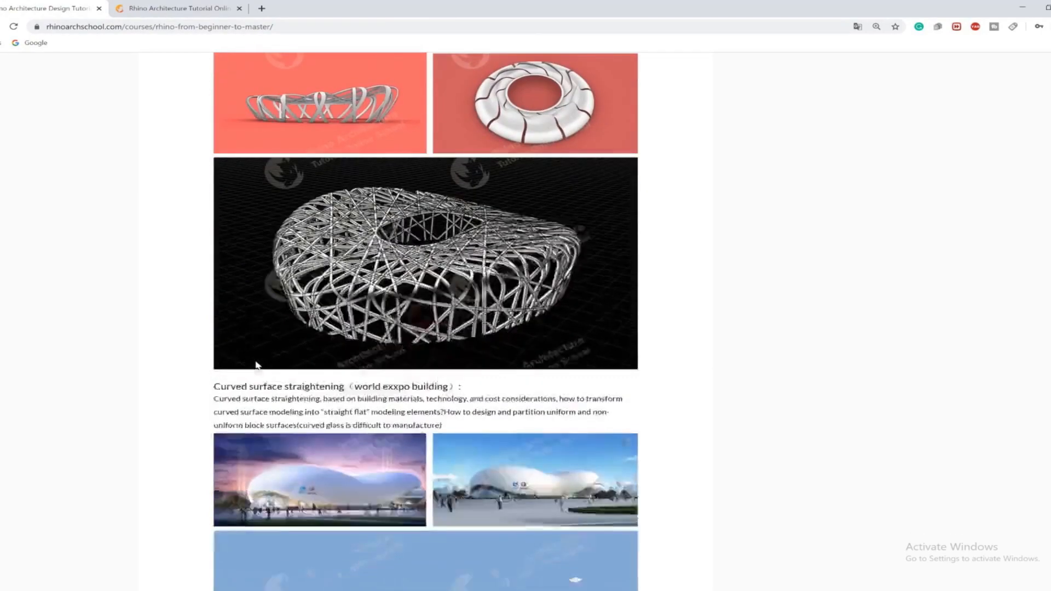
{"action": "scroll", "coordinate": [258, 365], "scroll_direction": "down", "scroll_amount": 20}
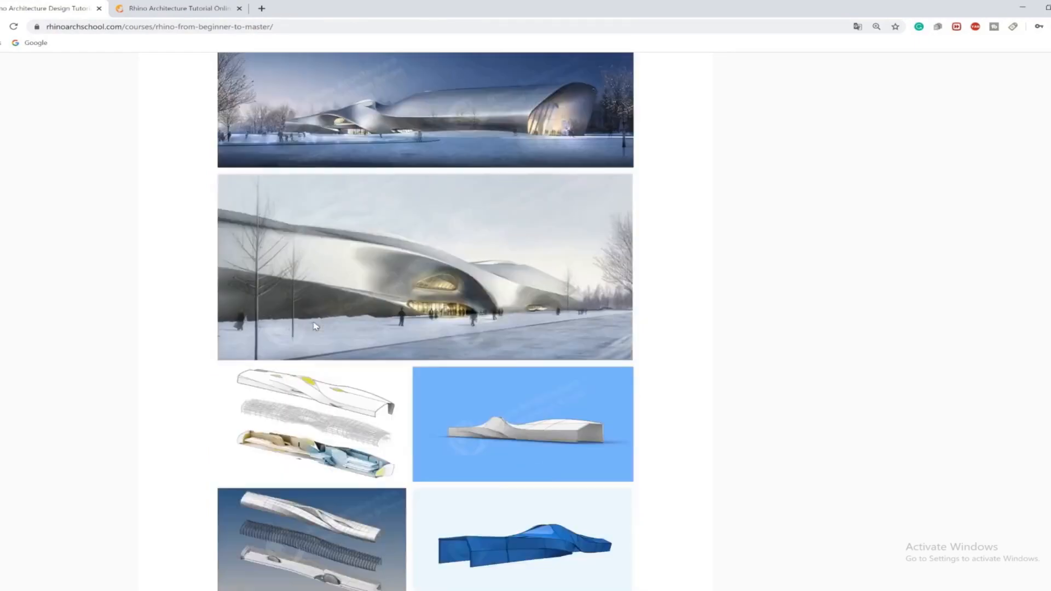
{"action": "scroll", "coordinate": [315, 326], "scroll_direction": "down", "scroll_amount": 13}
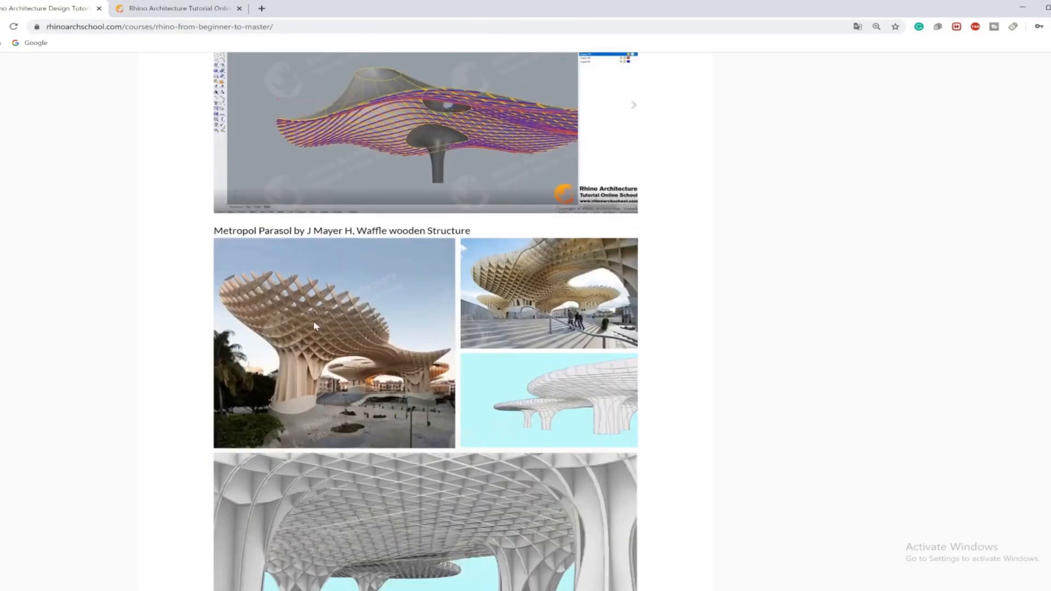
{"action": "scroll", "coordinate": [315, 326], "scroll_direction": "down", "scroll_amount": 10}
{"action": "scroll", "coordinate": [314, 326], "scroll_direction": "down", "scroll_amount": 20}
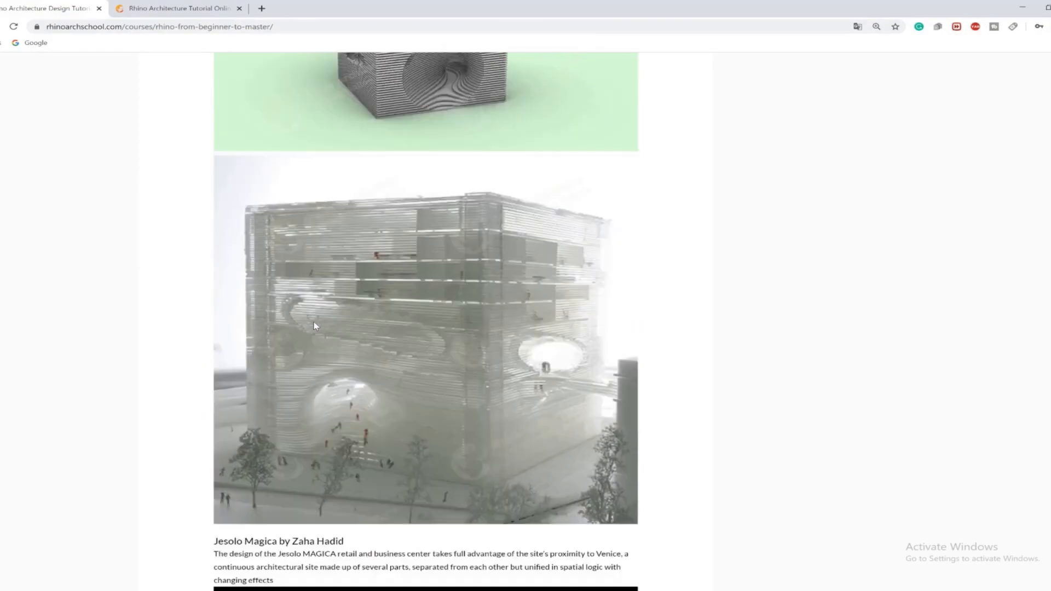
{"action": "scroll", "coordinate": [314, 326], "scroll_direction": "down", "scroll_amount": 20}
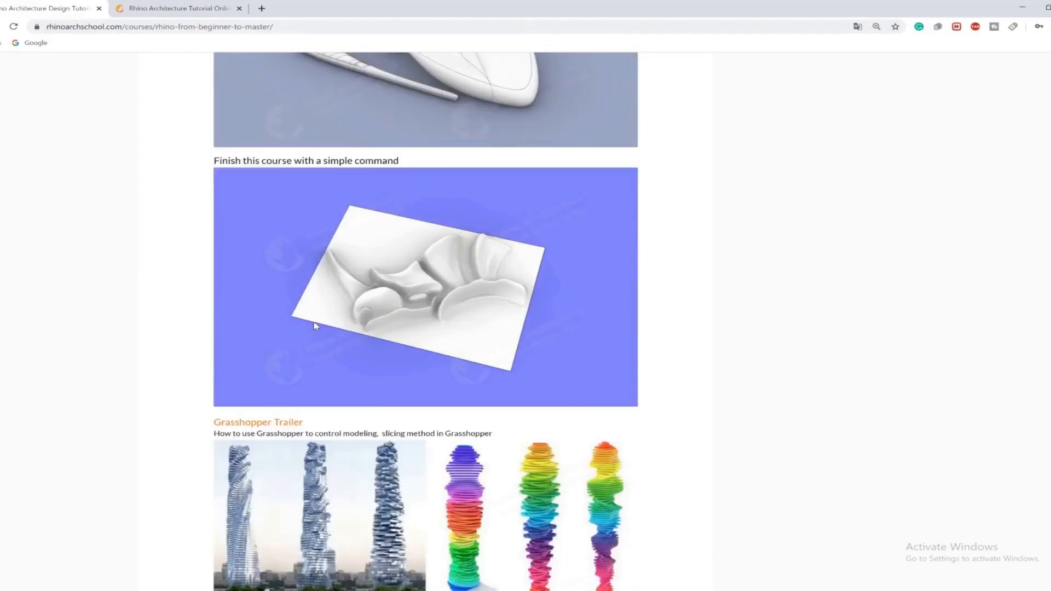
{"action": "scroll", "coordinate": [314, 326], "scroll_direction": "down", "scroll_amount": 10}
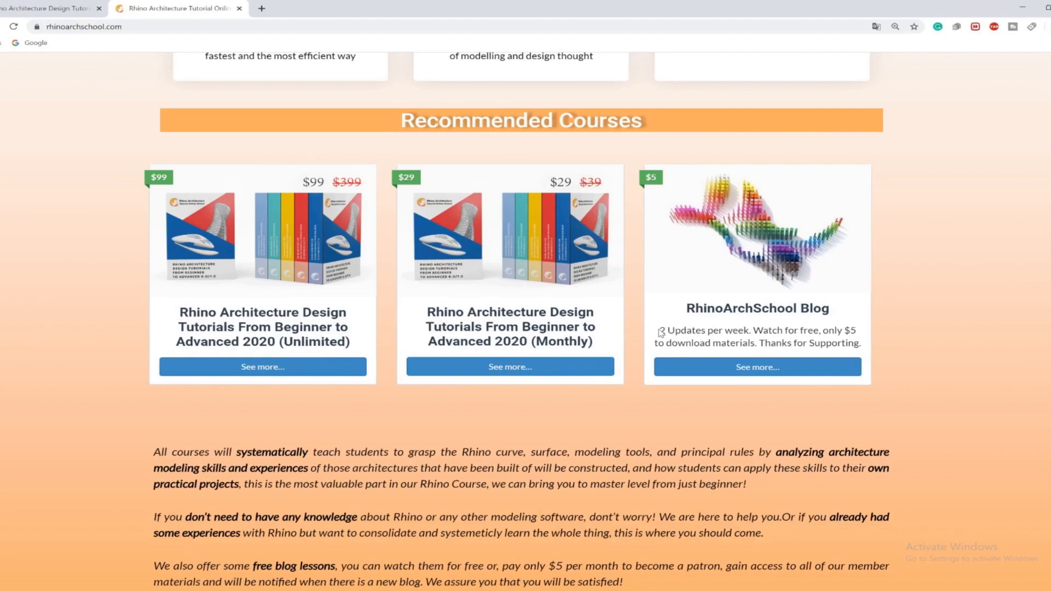
Read the RhinoArchSchool Blog description among the recommended courses on the school's home page, highlighting the update and download terms and the thank-you text.
{"action": "left_click_drag", "start_coordinate": [660, 329], "coordinate": [741, 346]}
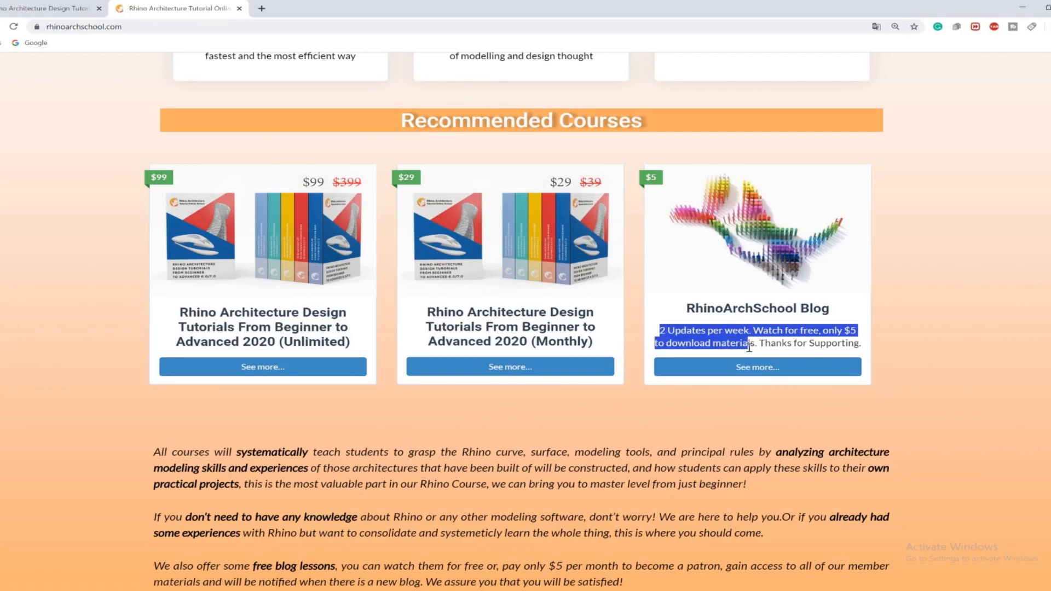
{"action": "left_click", "coordinate": [753, 340]}
{"action": "left_click_drag", "start_coordinate": [761, 342], "coordinate": [870, 347]}
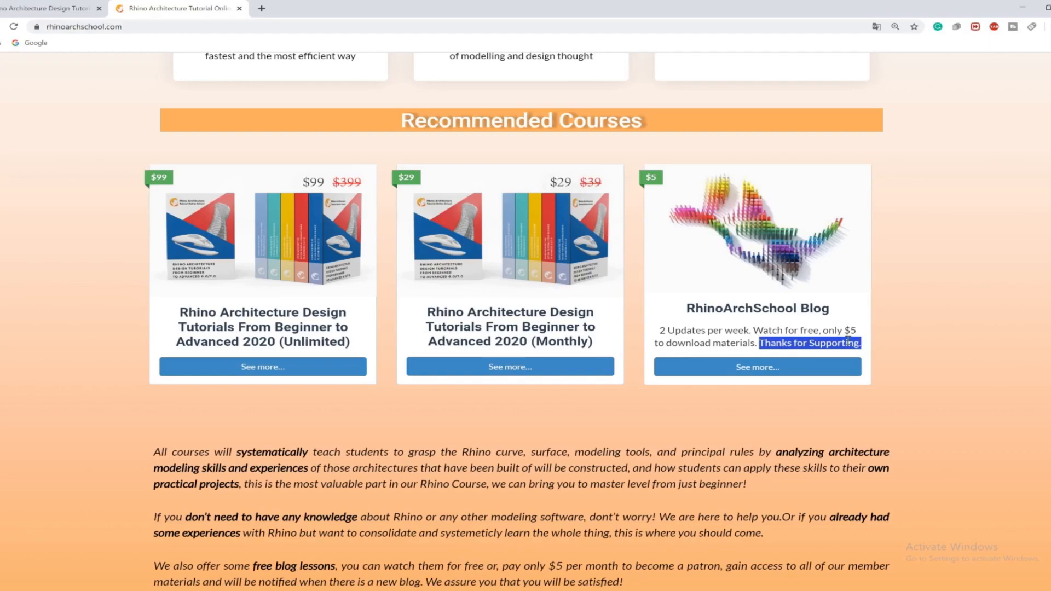
{"action": "left_click", "coordinate": [848, 341]}
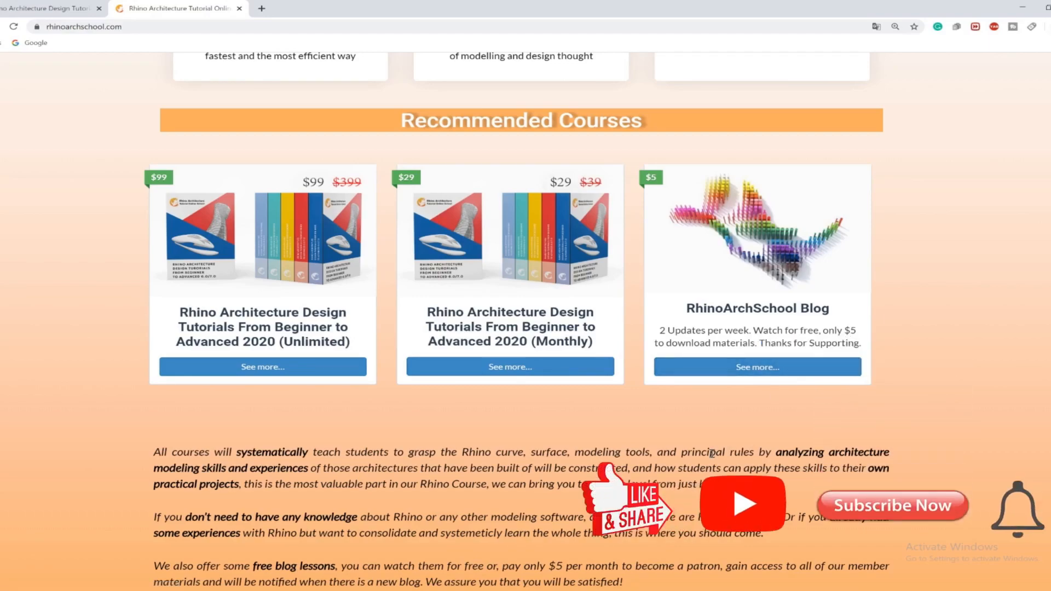